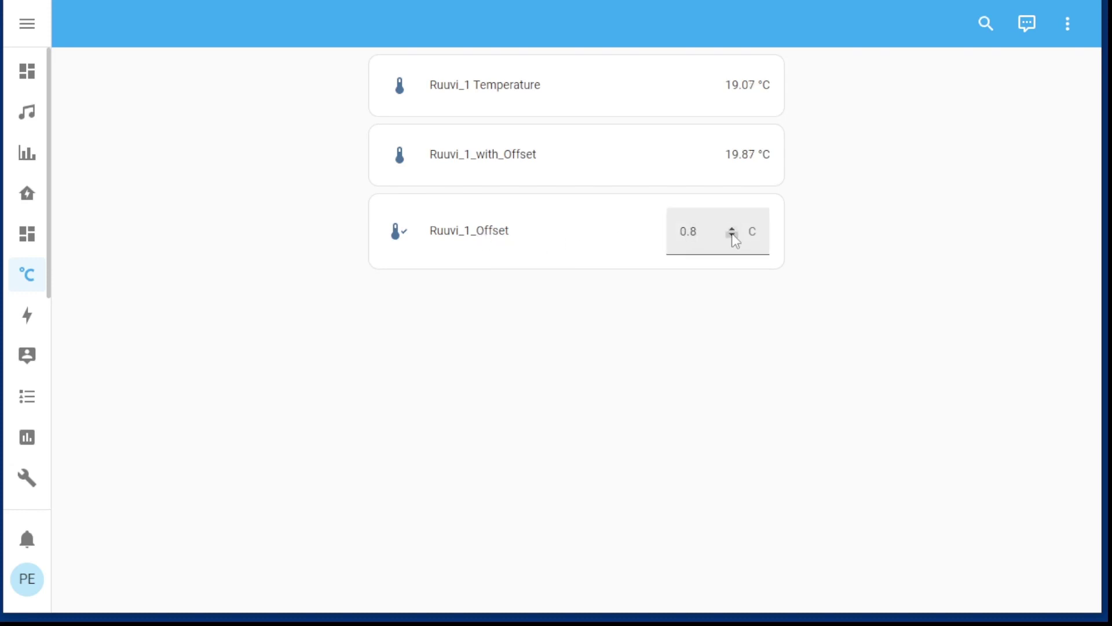
Lower the Ruuvi_1_Offset value to -0.8 C.
{"action": "left_click", "coordinate": [732, 236]}
{"action": "left_click", "coordinate": [732, 235]}
{"action": "left_click", "coordinate": [732, 235]}
{"action": "left_click", "coordinate": [732, 235]}
{"action": "left_click", "coordinate": [732, 235]}
Examine the history and settings of the Ruuvi_1_Offset helper, including its range, display mode, step size and unit, and close them.
{"action": "left_click", "coordinate": [484, 235]}
{"action": "left_click", "coordinate": [719, 62]}
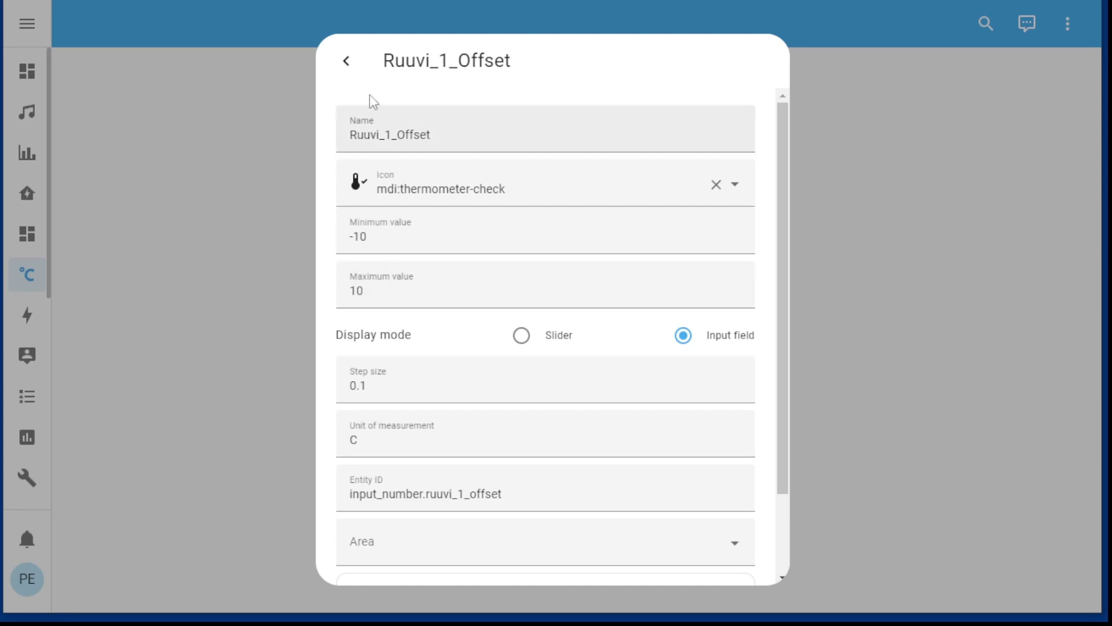
{"action": "left_click", "coordinate": [347, 64]}
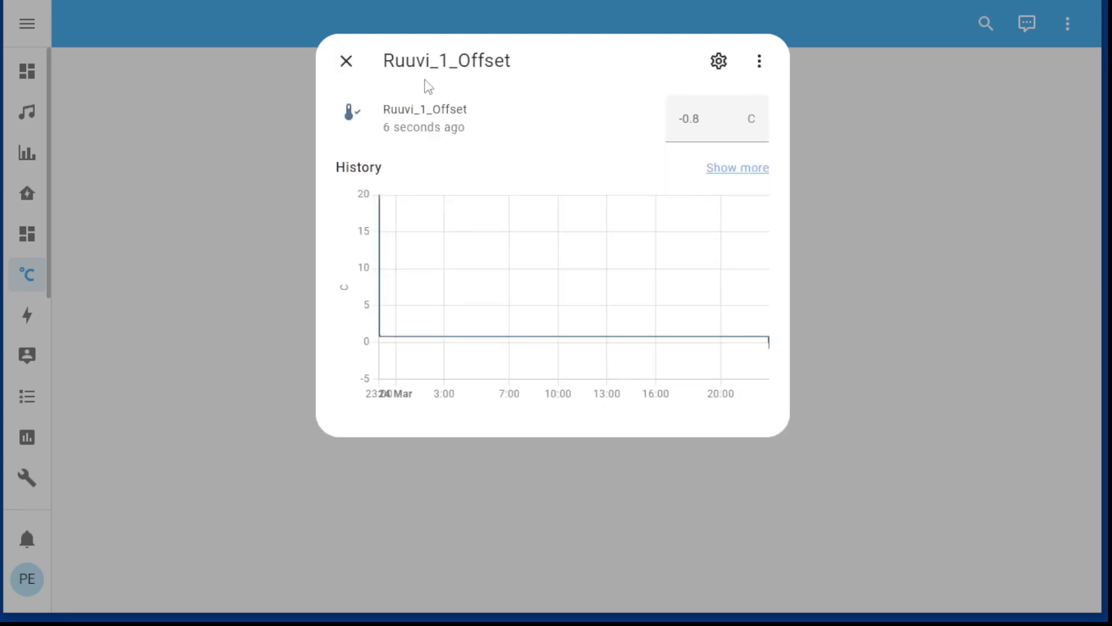
{"action": "left_click", "coordinate": [347, 65]}
Lower the Ruuvi_1_Offset value to -0.9 C and return it to -0.8 C.
{"action": "left_click", "coordinate": [732, 235]}
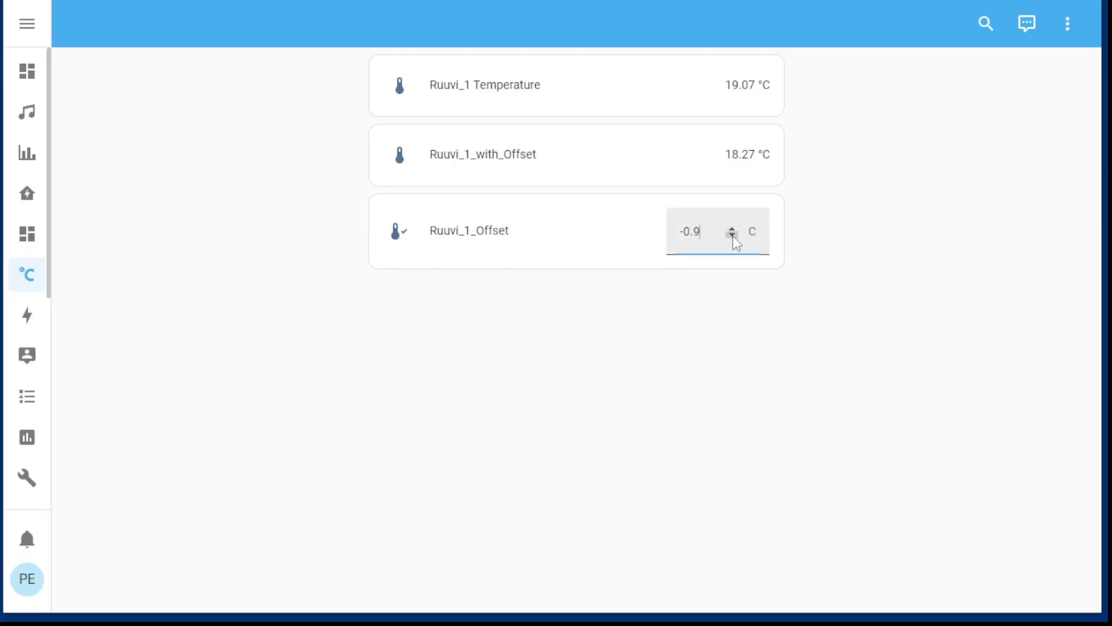
{"action": "left_click", "coordinate": [732, 235]}
{"action": "left_click", "coordinate": [732, 236]}
{"action": "left_click", "coordinate": [733, 235]}
{"action": "left_click_drag", "start_coordinate": [733, 236], "coordinate": [732, 235]}
{"action": "left_click", "coordinate": [760, 355]}
Put the dashboard in edit mode and duplicate the Ruuvi_1 Temperature card.
{"action": "left_click", "coordinate": [1067, 23]}
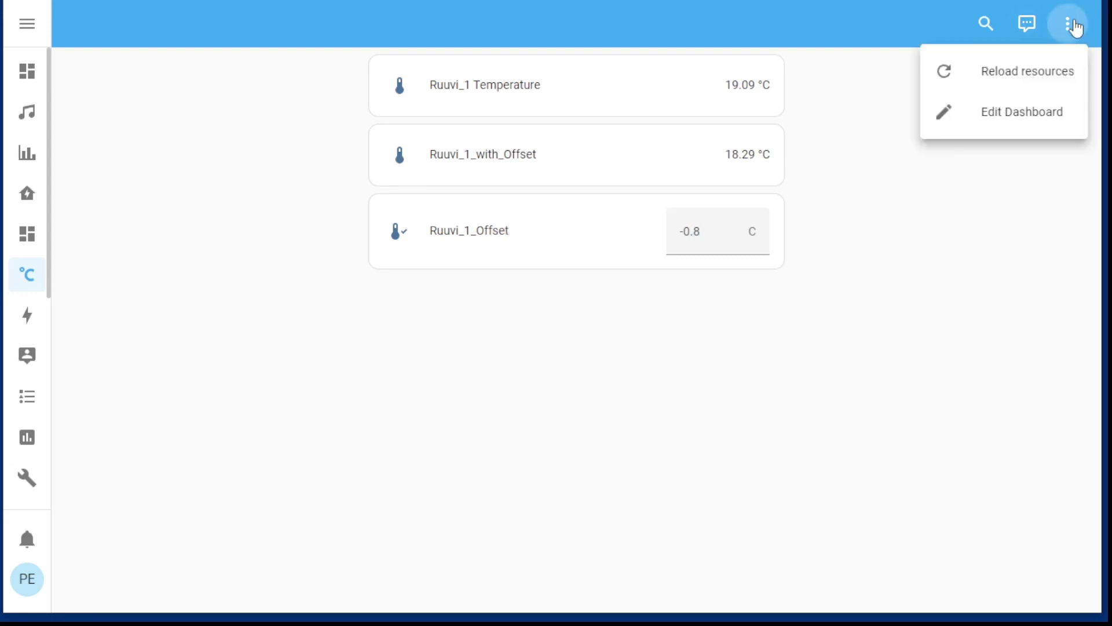
{"action": "left_click", "coordinate": [1011, 113]}
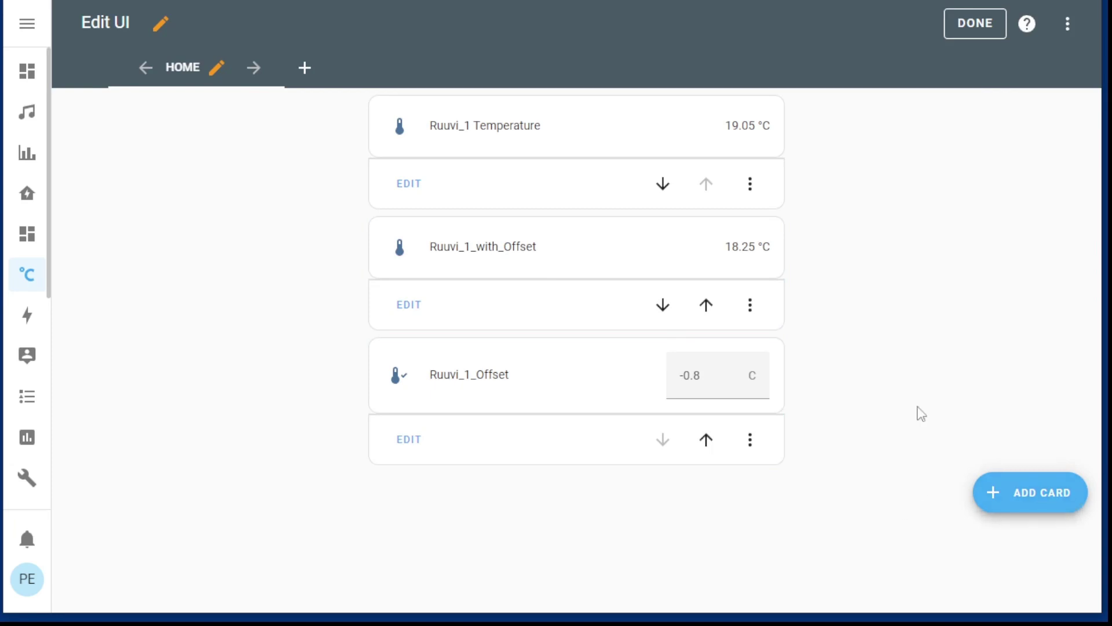
{"action": "left_click", "coordinate": [751, 185]}
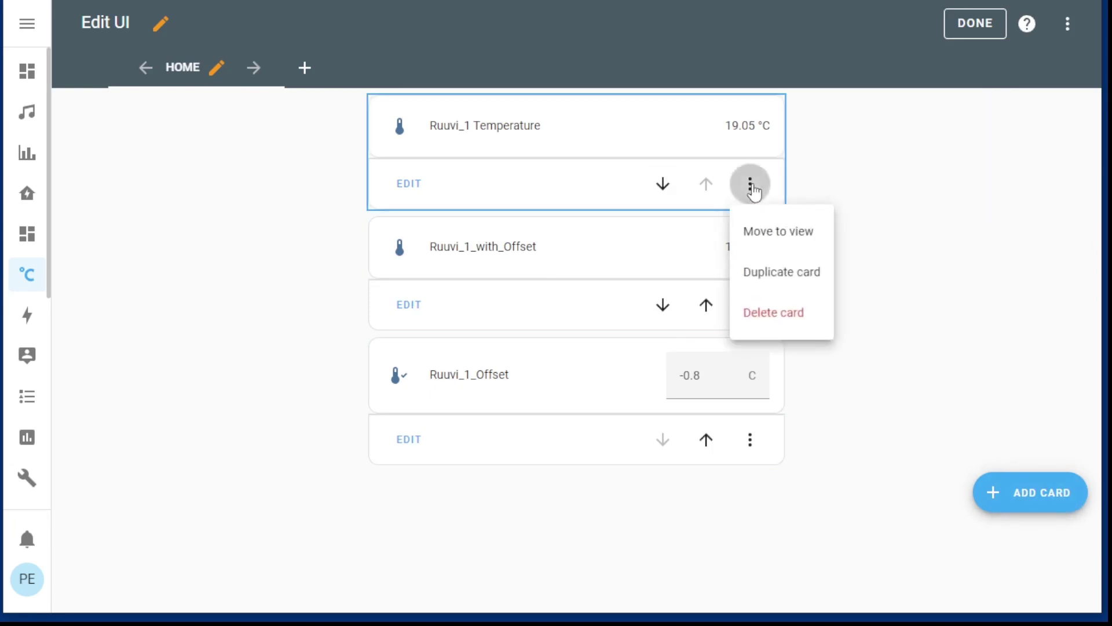
{"action": "left_click", "coordinate": [783, 273]}
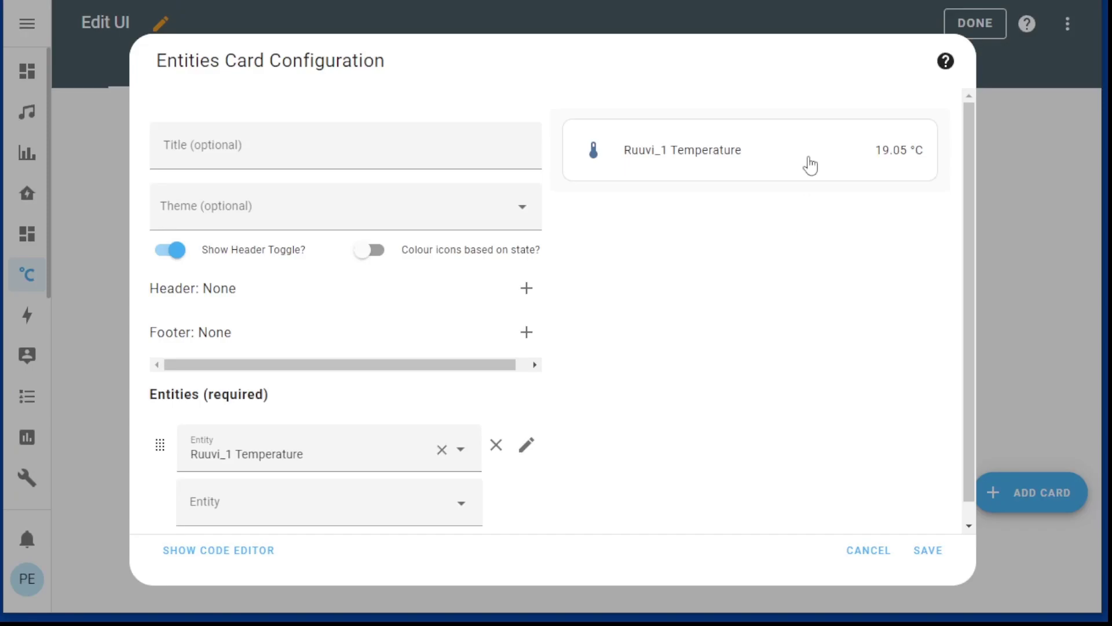
Change the duplicated card's entity to Ruuvi_2 Temperature, save the card and finish editing the dashboard.
{"action": "left_click", "coordinate": [248, 449]}
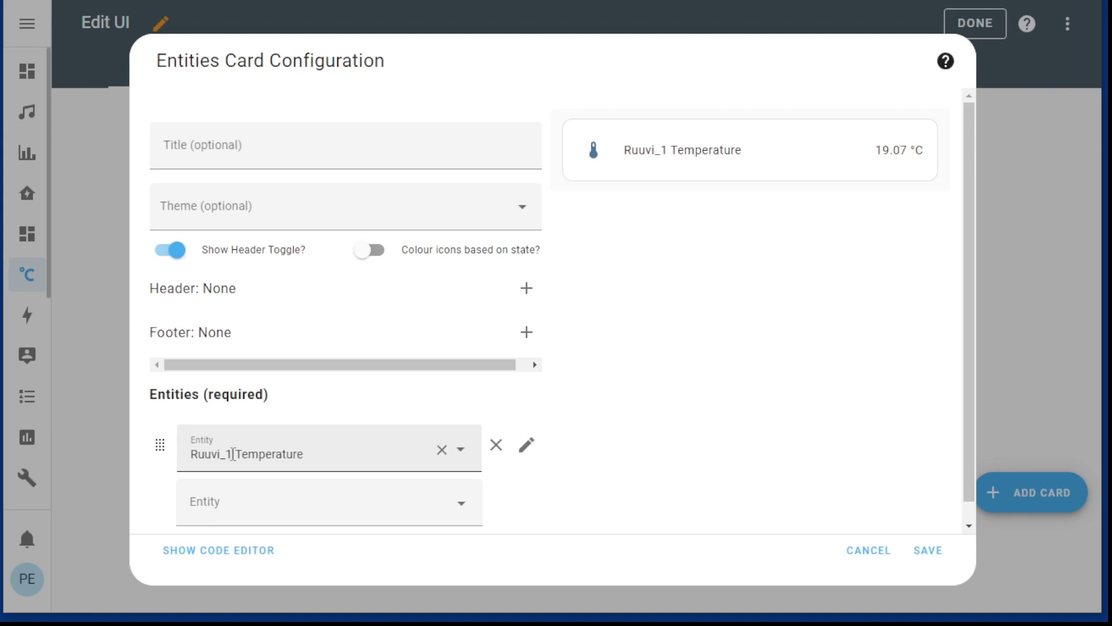
{"action": "key", "text": "BackSpace"}
{"action": "type", "text": "2"}
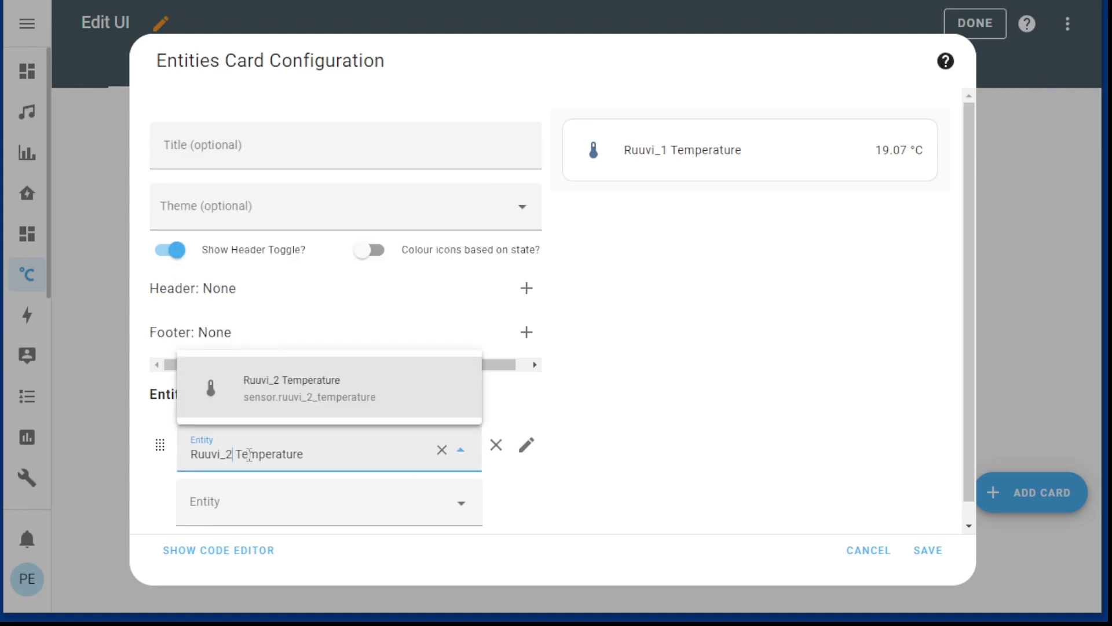
{"action": "left_click", "coordinate": [289, 397]}
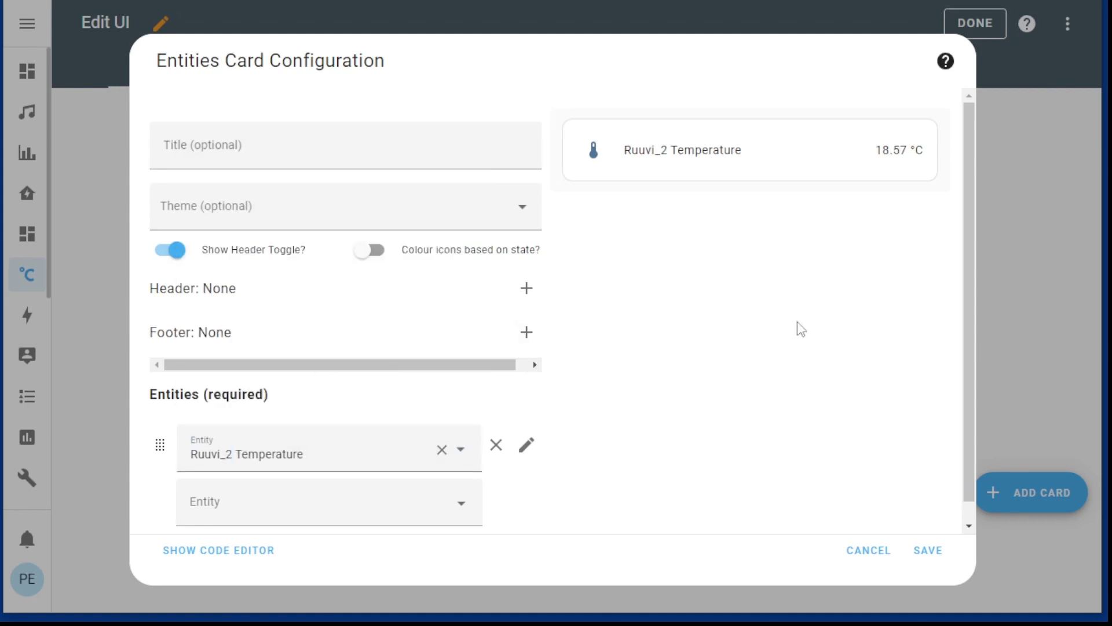
{"action": "scroll", "coordinate": [797, 327], "scroll_direction": "down", "scroll_amount": 1}
{"action": "left_click", "coordinate": [928, 550]}
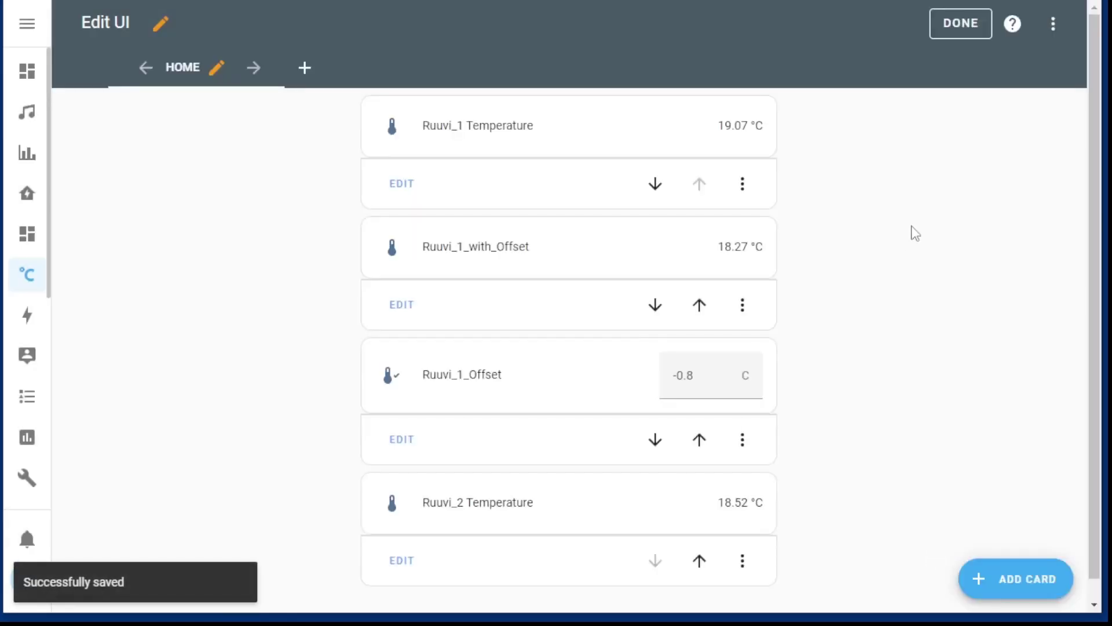
{"action": "scroll", "coordinate": [941, 323], "scroll_direction": "down", "scroll_amount": 1}
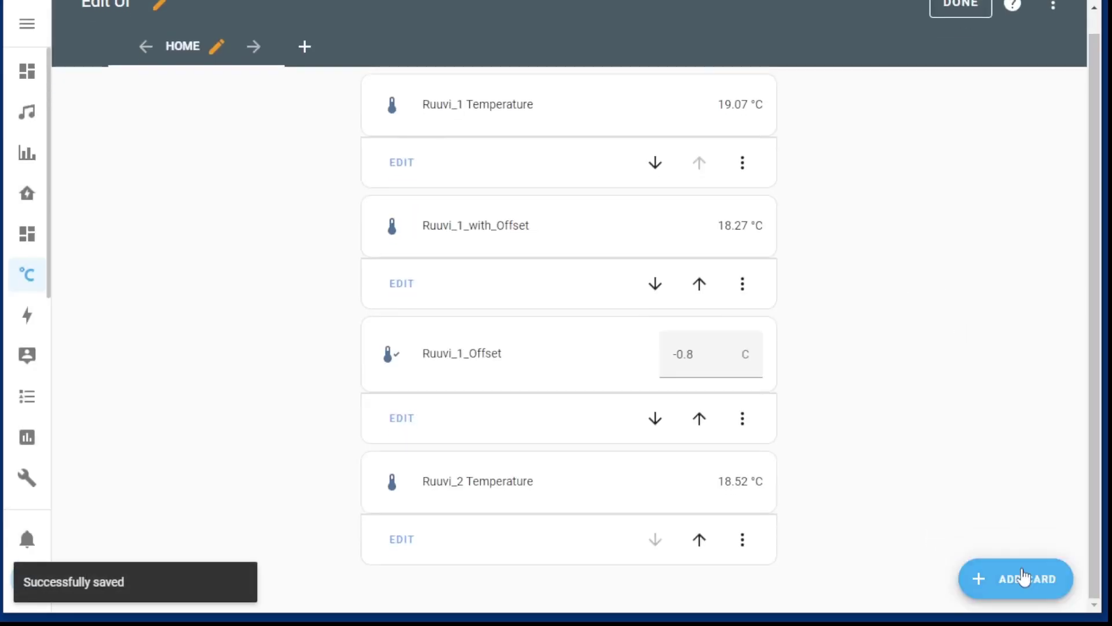
{"action": "left_click", "coordinate": [960, 7]}
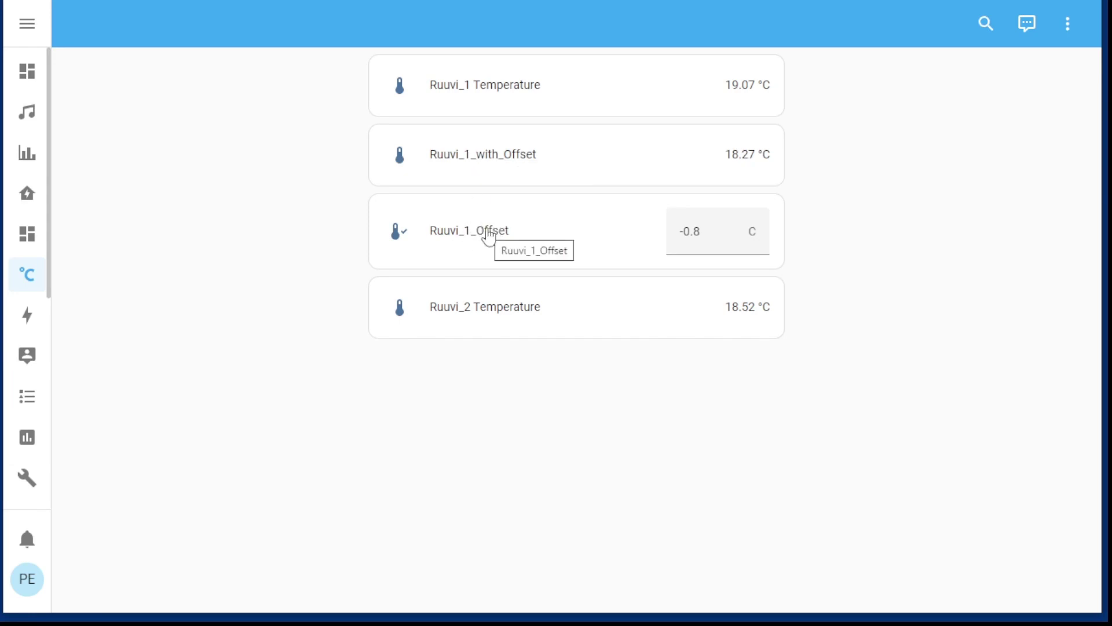
Open the list of helpers in the Home Assistant device and service settings.
{"action": "scroll", "coordinate": [33, 455], "scroll_direction": "down", "scroll_amount": 6}
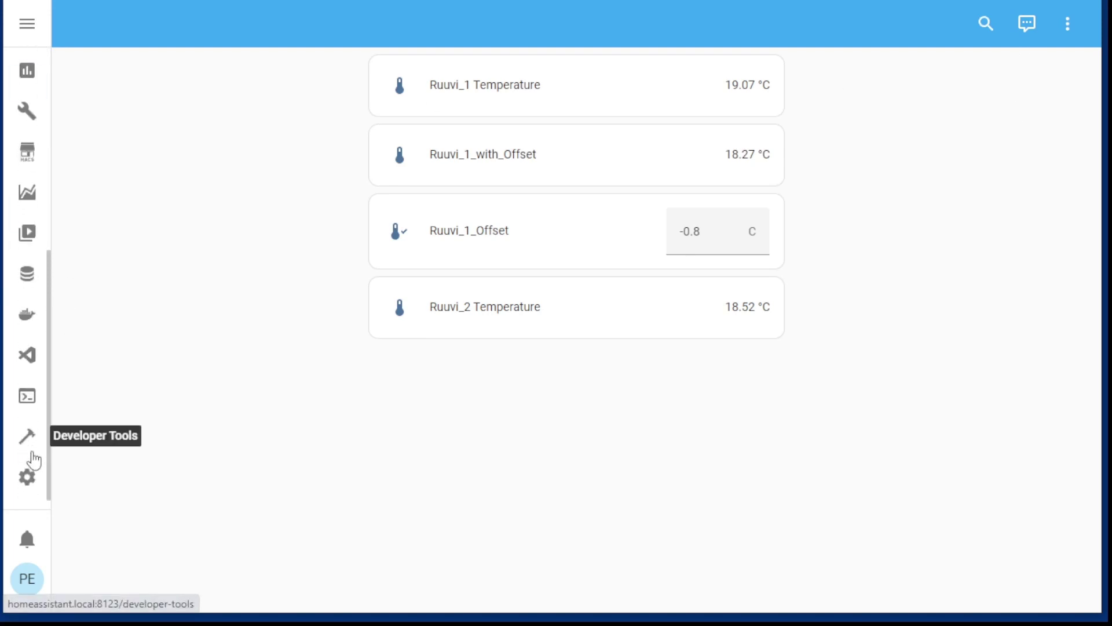
{"action": "left_click", "coordinate": [28, 476]}
{"action": "left_click", "coordinate": [457, 168]}
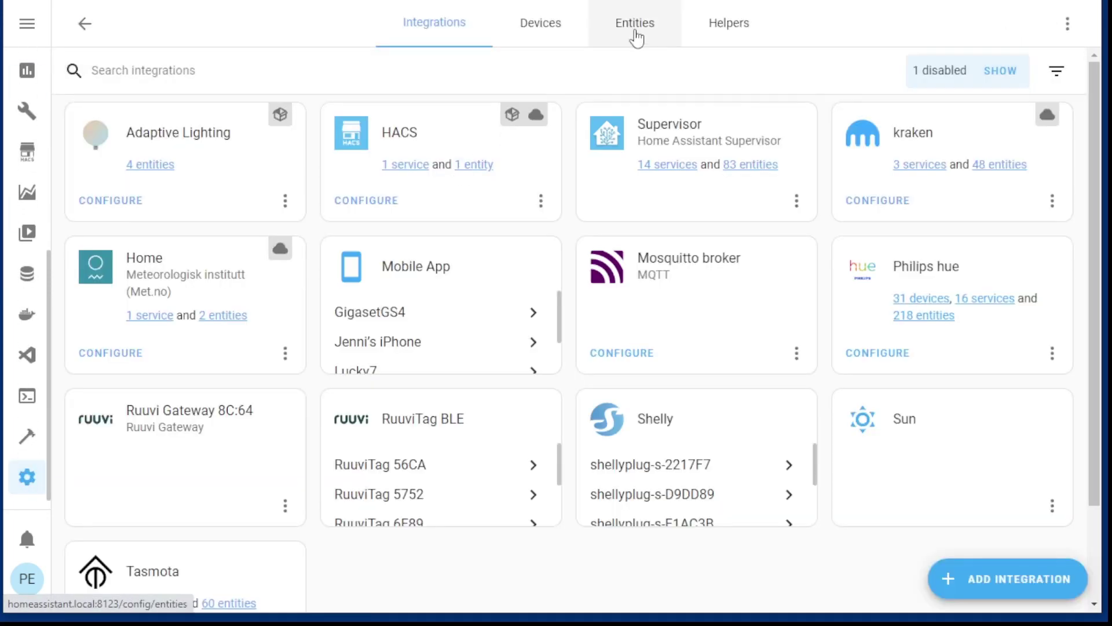
{"action": "left_click", "coordinate": [731, 23]}
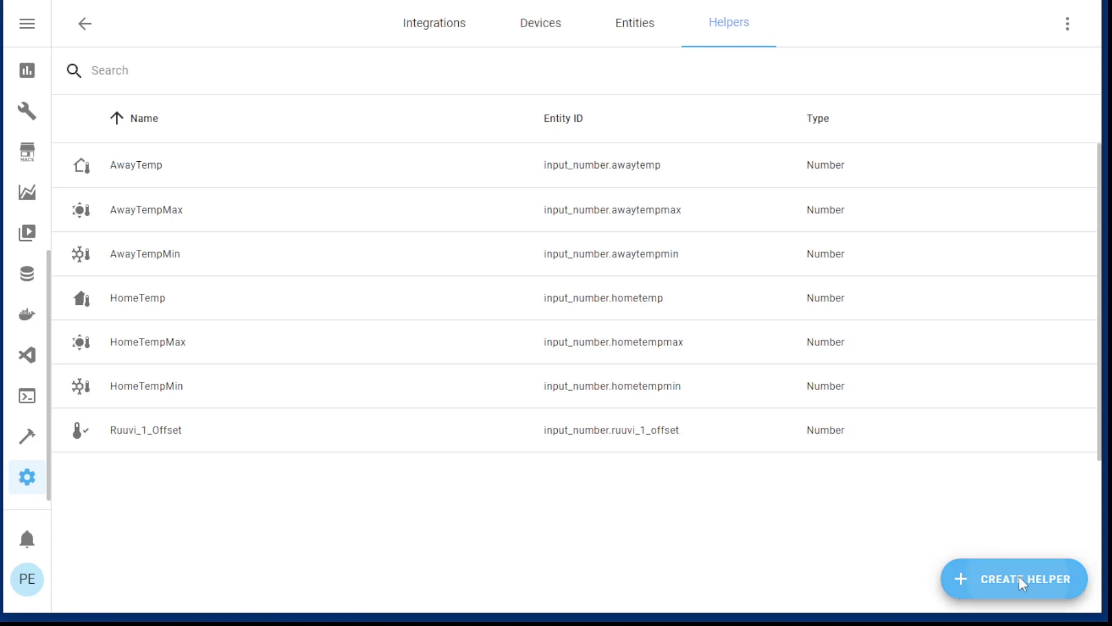
Start a new Number helper and name it Ruuvi_2_Offset.
{"action": "left_click", "coordinate": [1023, 583]}
{"action": "scroll", "coordinate": [512, 326], "scroll_direction": "down", "scroll_amount": 3}
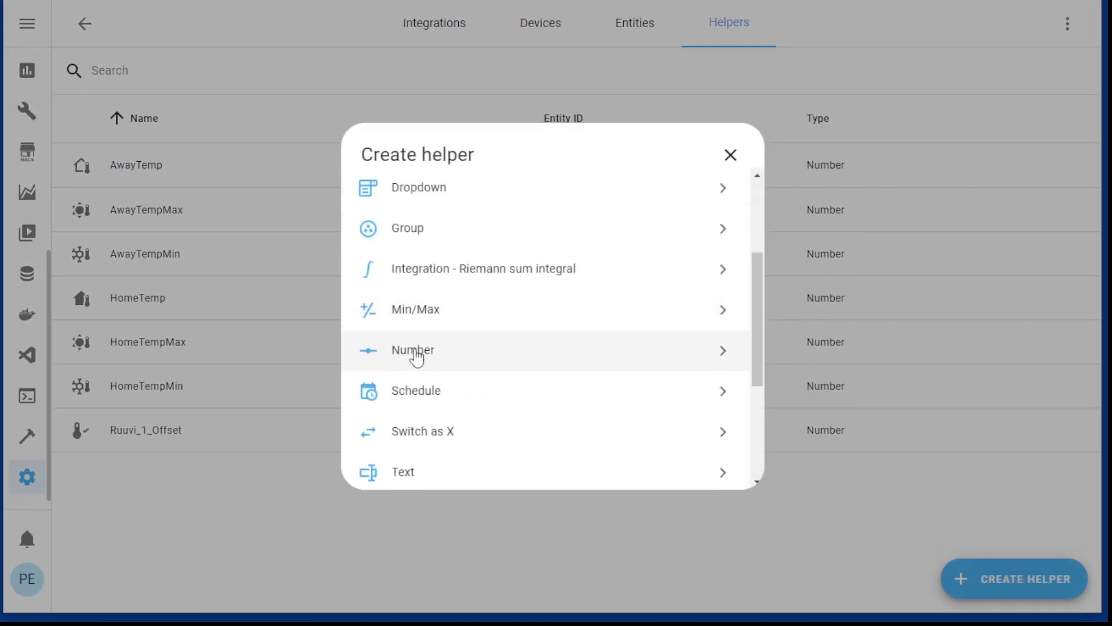
{"action": "scroll", "coordinate": [525, 346], "scroll_direction": "down", "scroll_amount": 3}
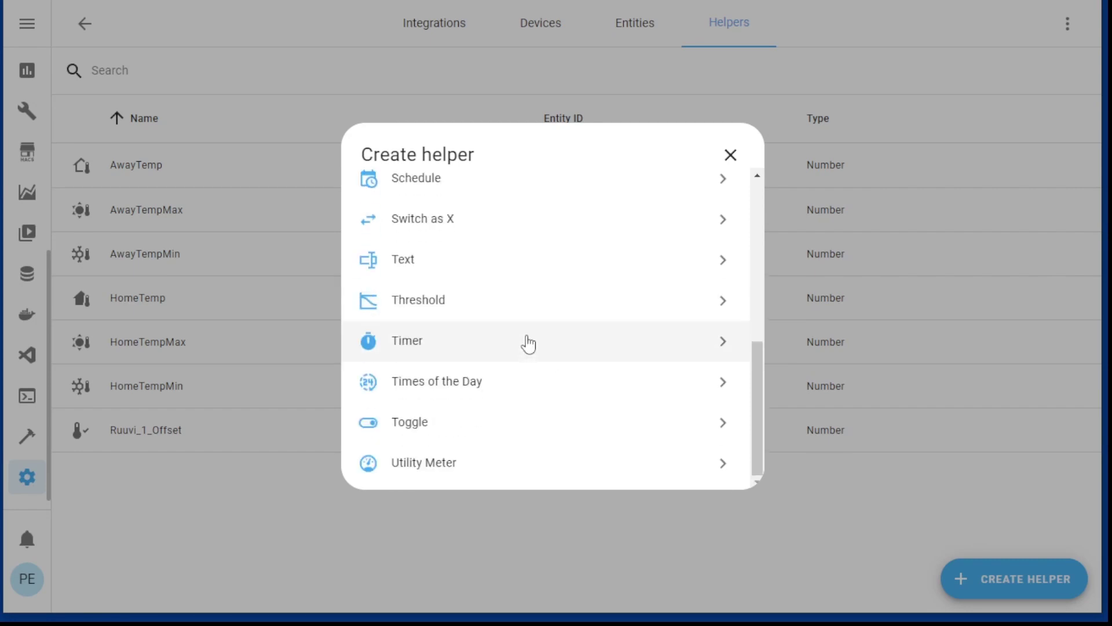
{"action": "scroll", "coordinate": [526, 343], "scroll_direction": "up", "scroll_amount": 6}
{"action": "scroll", "coordinate": [435, 393], "scroll_direction": "down", "scroll_amount": 2}
{"action": "left_click", "coordinate": [440, 433]}
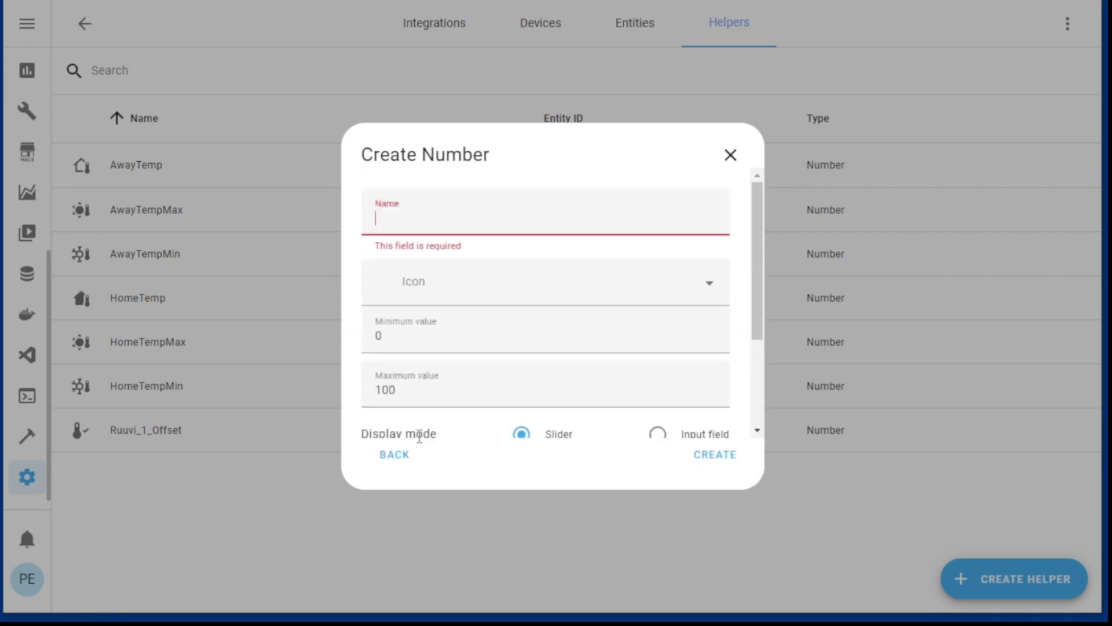
{"action": "left_click", "coordinate": [716, 460]}
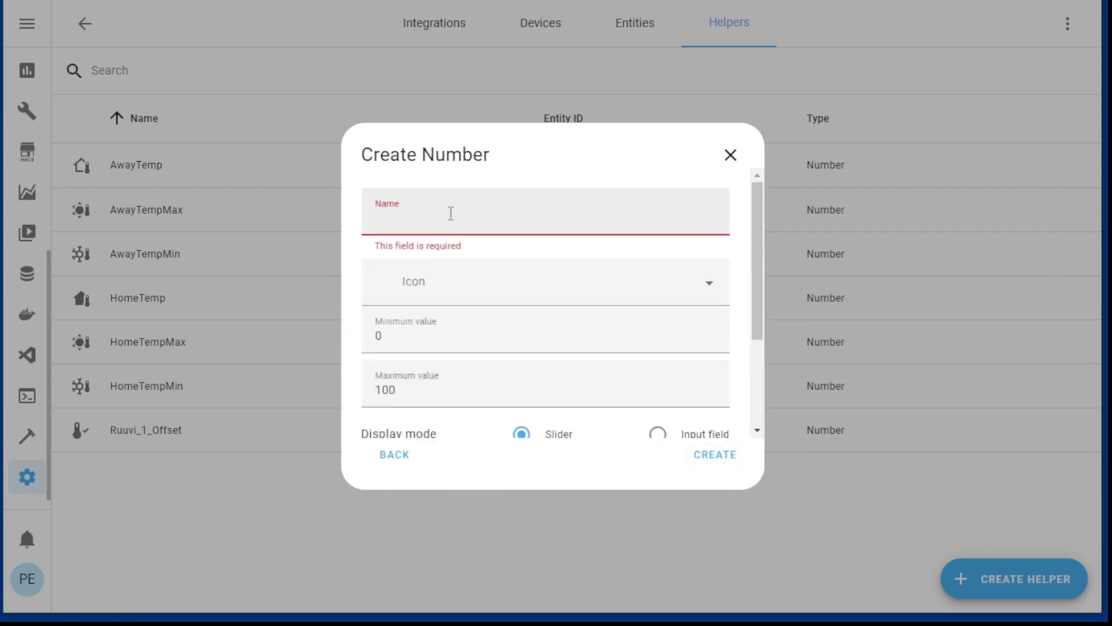
{"action": "type", "text": "Ruuvi"}
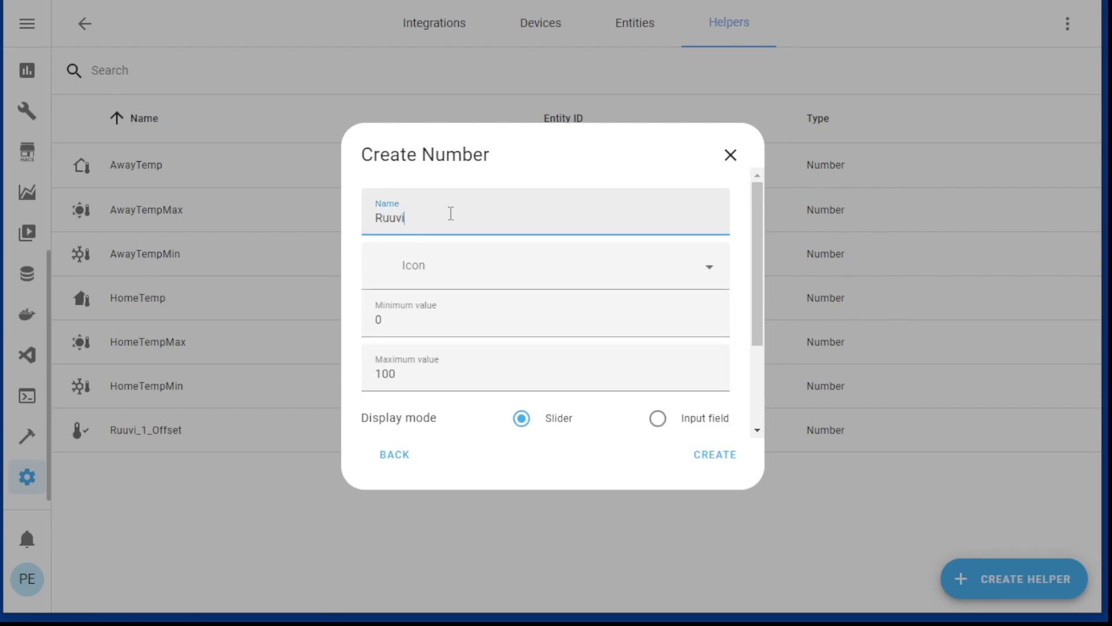
{"action": "type", "text": "_2_Offset"}
Search the helper's icons for "temp" and assign the mdi:thermometer-check icon.
{"action": "left_click", "coordinate": [430, 269]}
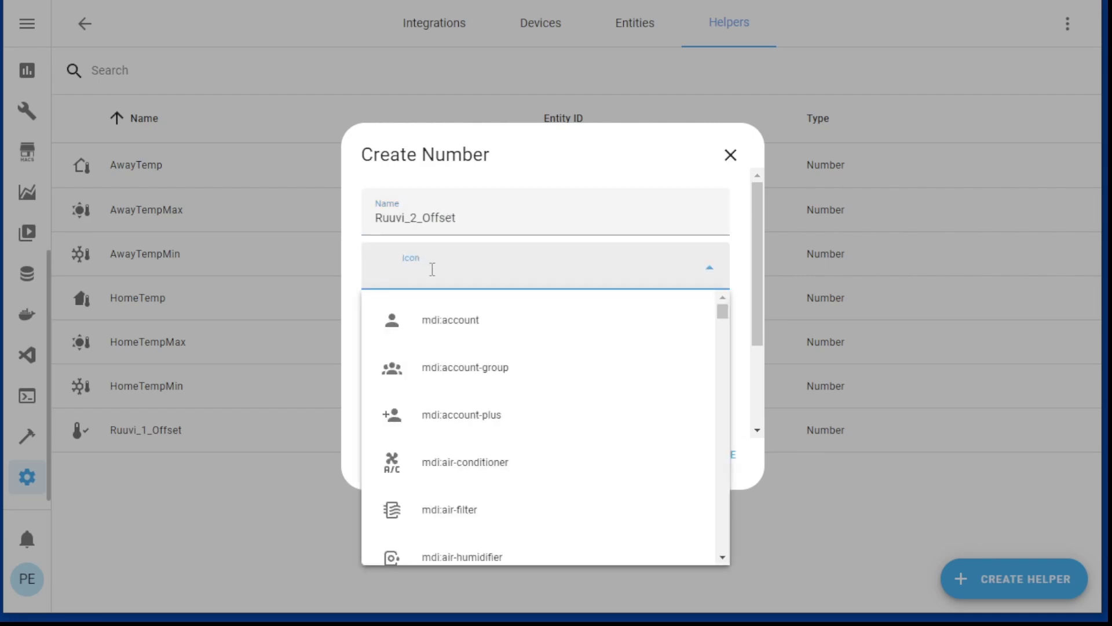
{"action": "type", "text": "temp"}
{"action": "scroll", "coordinate": [473, 316], "scroll_direction": "down", "scroll_amount": 1}
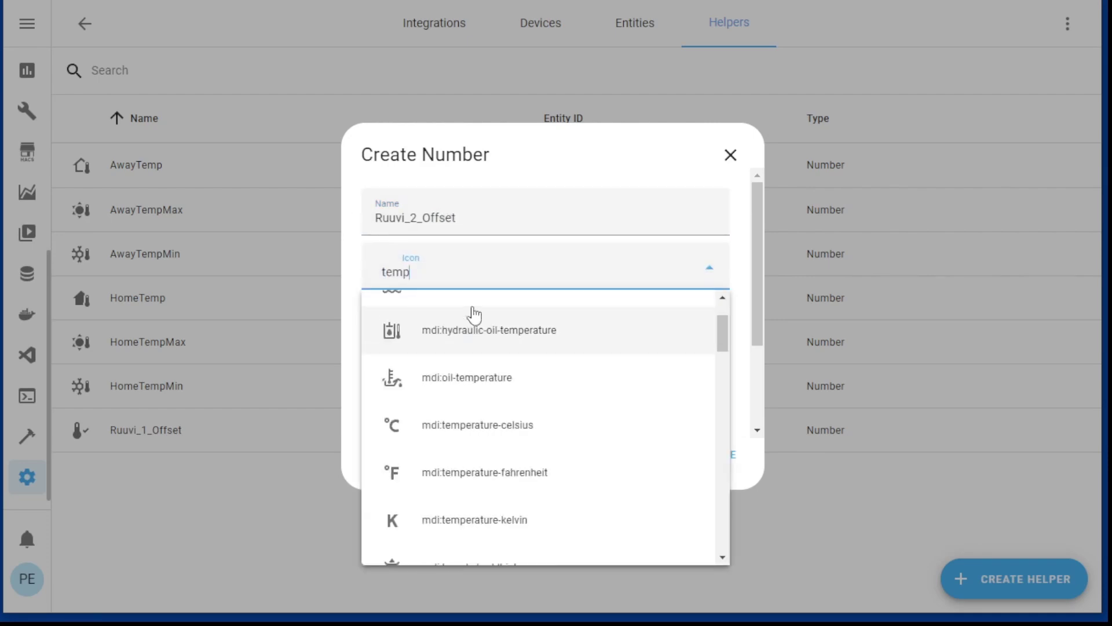
{"action": "scroll", "coordinate": [474, 316], "scroll_direction": "down", "scroll_amount": 10}
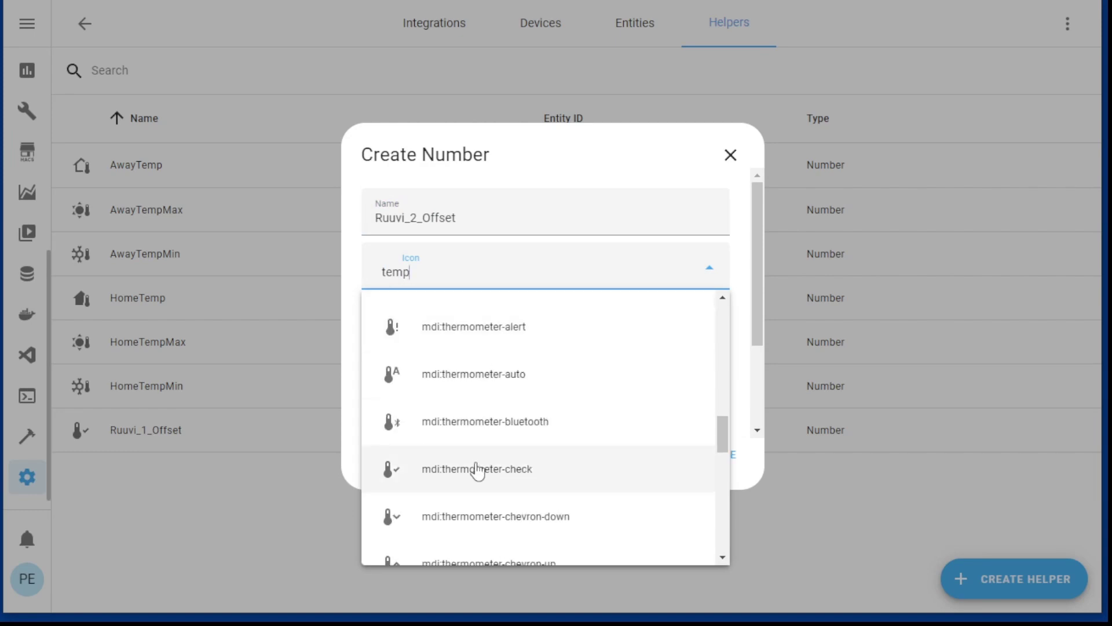
{"action": "left_click", "coordinate": [409, 472]}
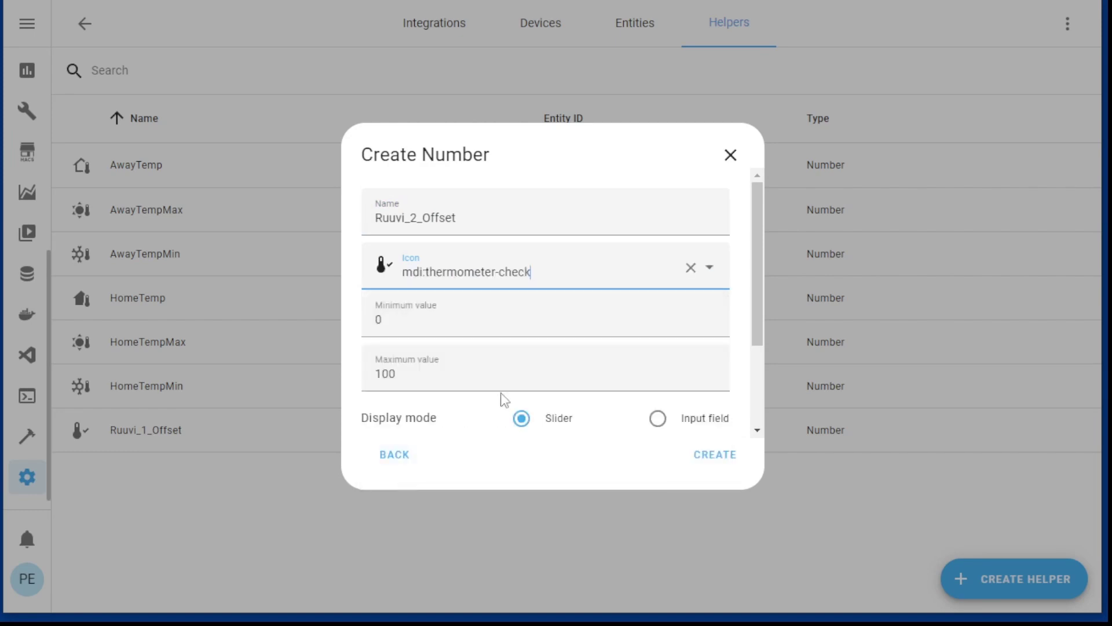
Set the helper's minimum value to -10, maximum value to 10 and display mode to Input field.
{"action": "left_click", "coordinate": [463, 322]}
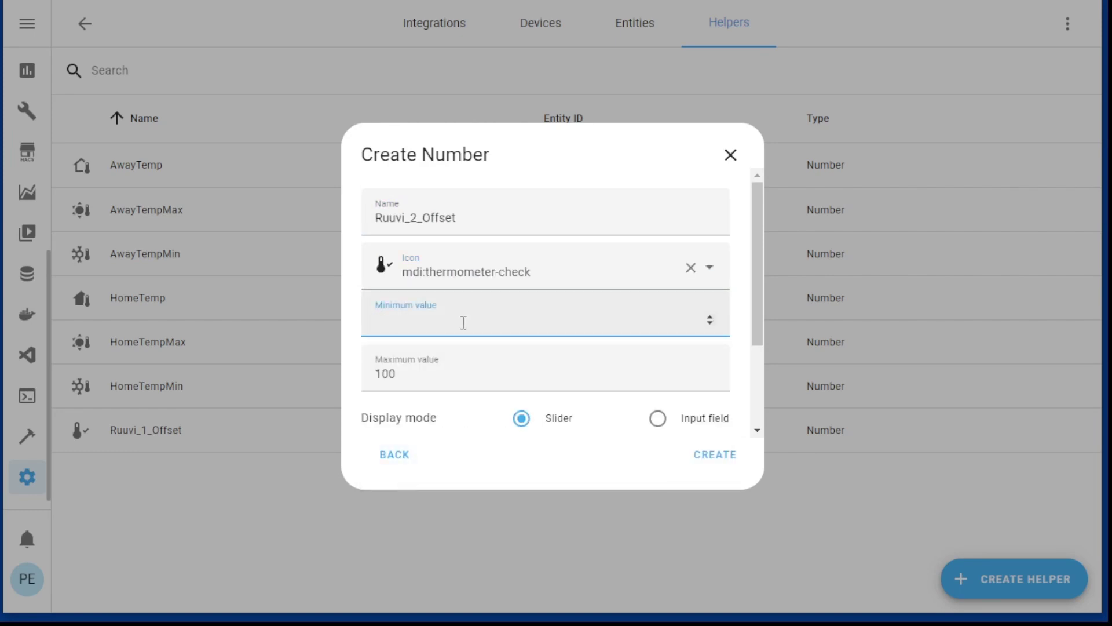
{"action": "type", "text": "-10"}
{"action": "left_click", "coordinate": [431, 371]}
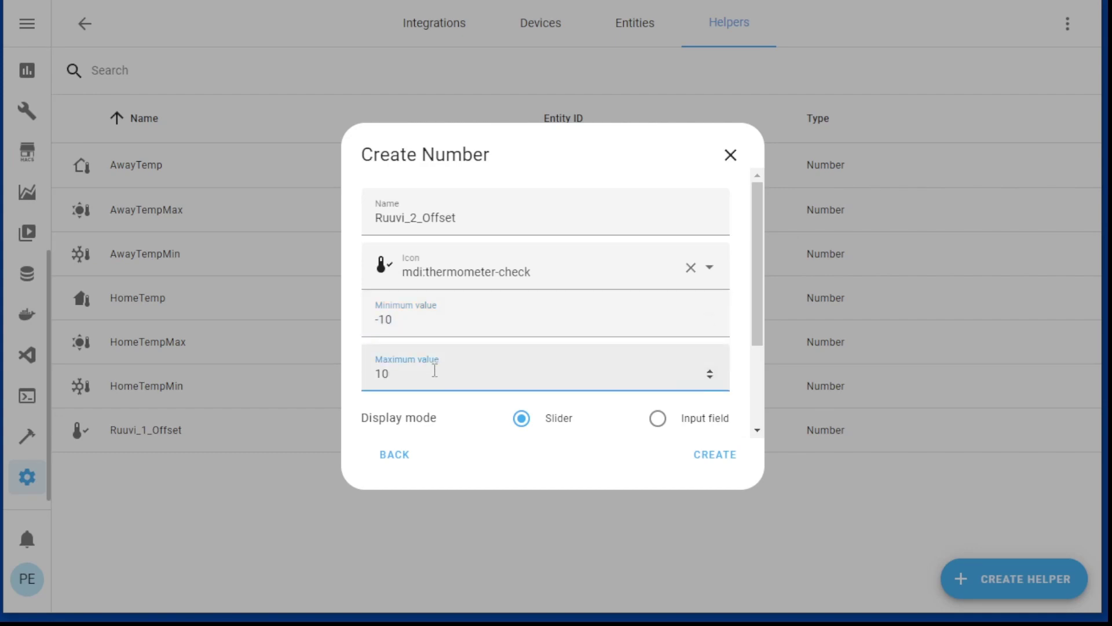
{"action": "left_click", "coordinate": [661, 426]}
Set the step size to 0.01 and the unit of measurement to %, and create the Ruuvi_2_Offset helper.
{"action": "scroll", "coordinate": [661, 433], "scroll_direction": "down", "scroll_amount": 3}
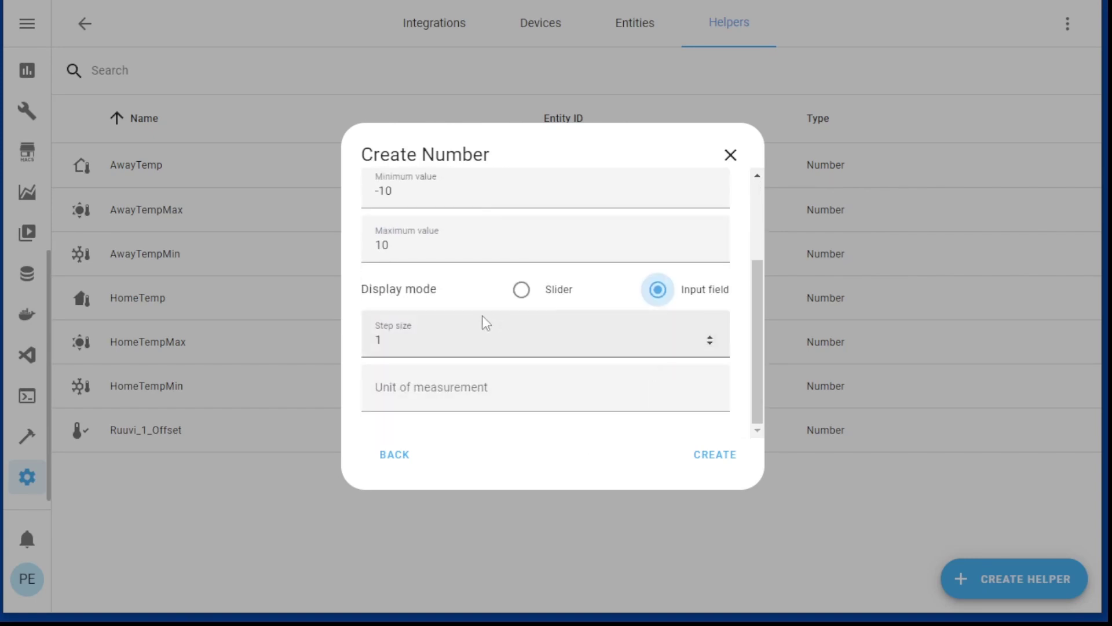
{"action": "left_click", "coordinate": [434, 340]}
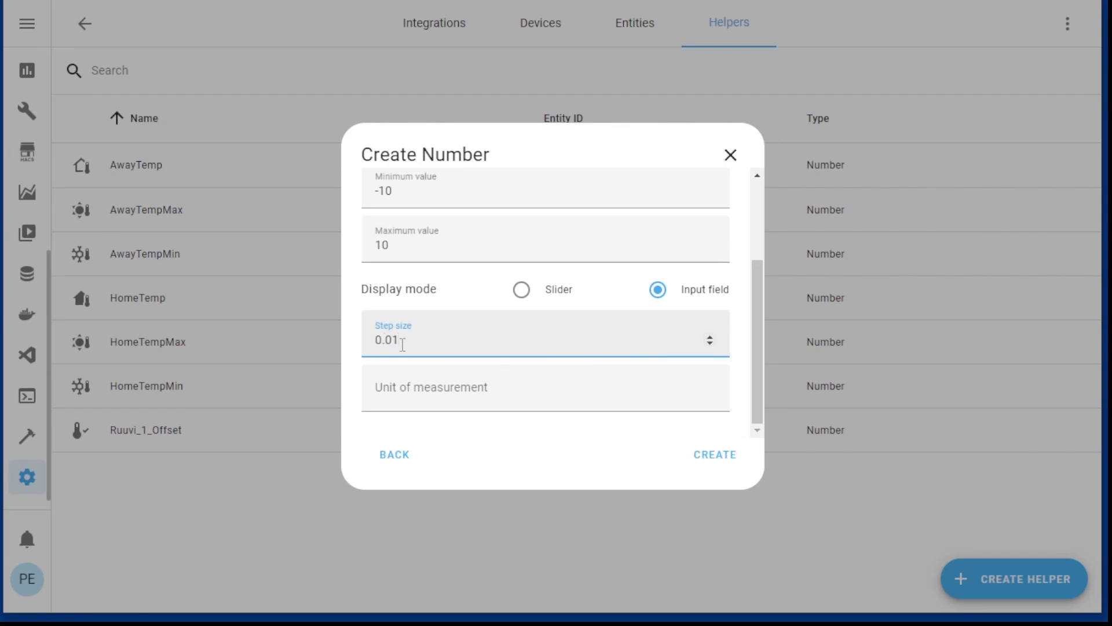
{"action": "left_click", "coordinate": [516, 391]}
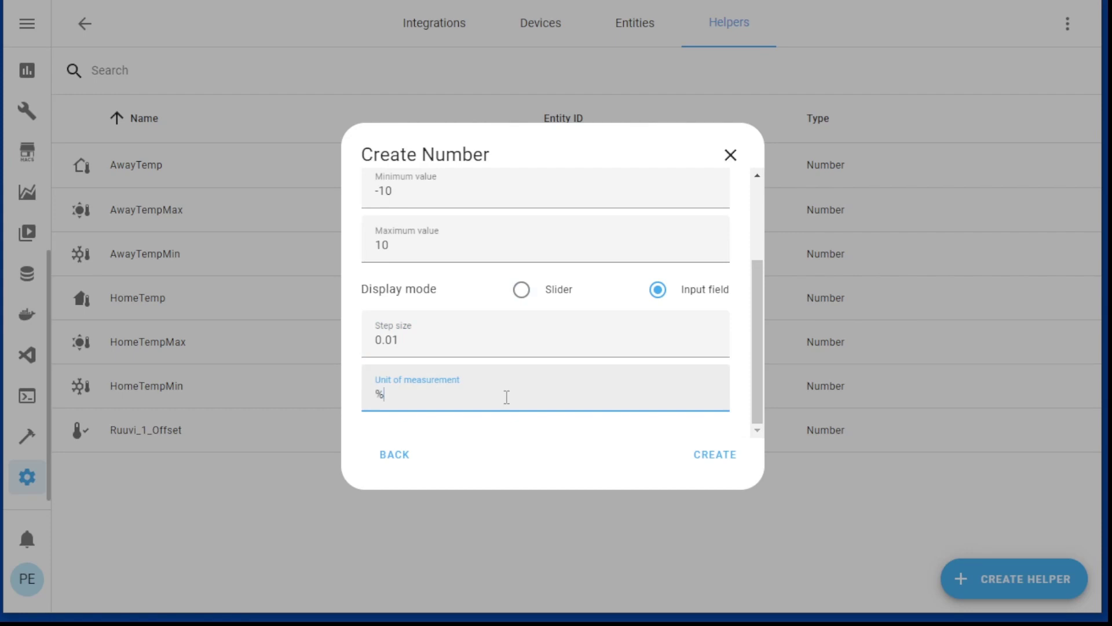
{"action": "left_click", "coordinate": [710, 455]}
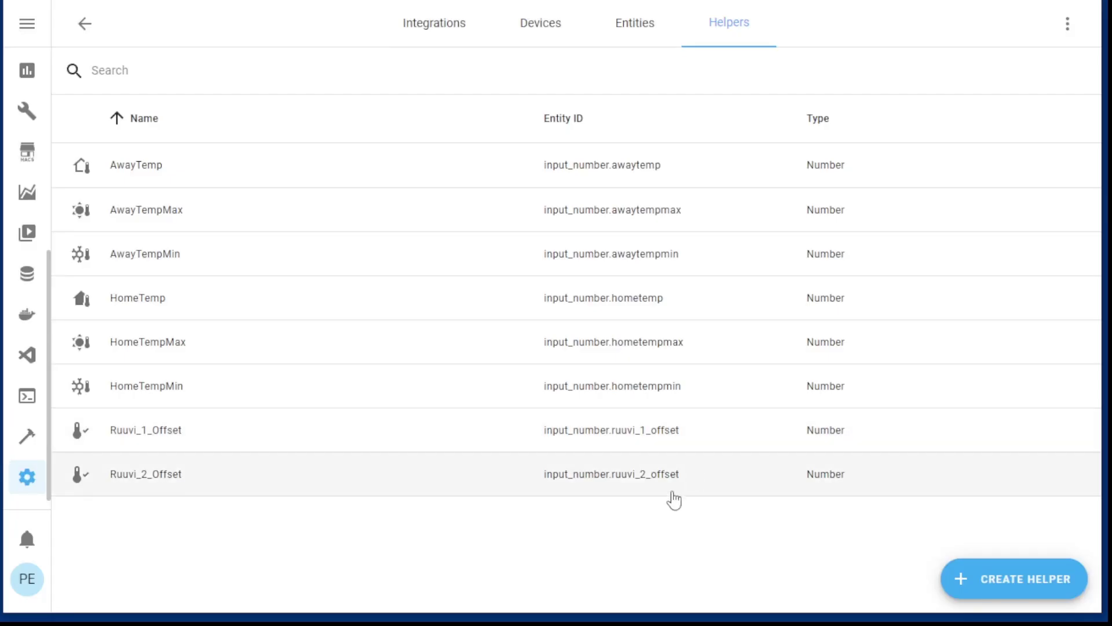
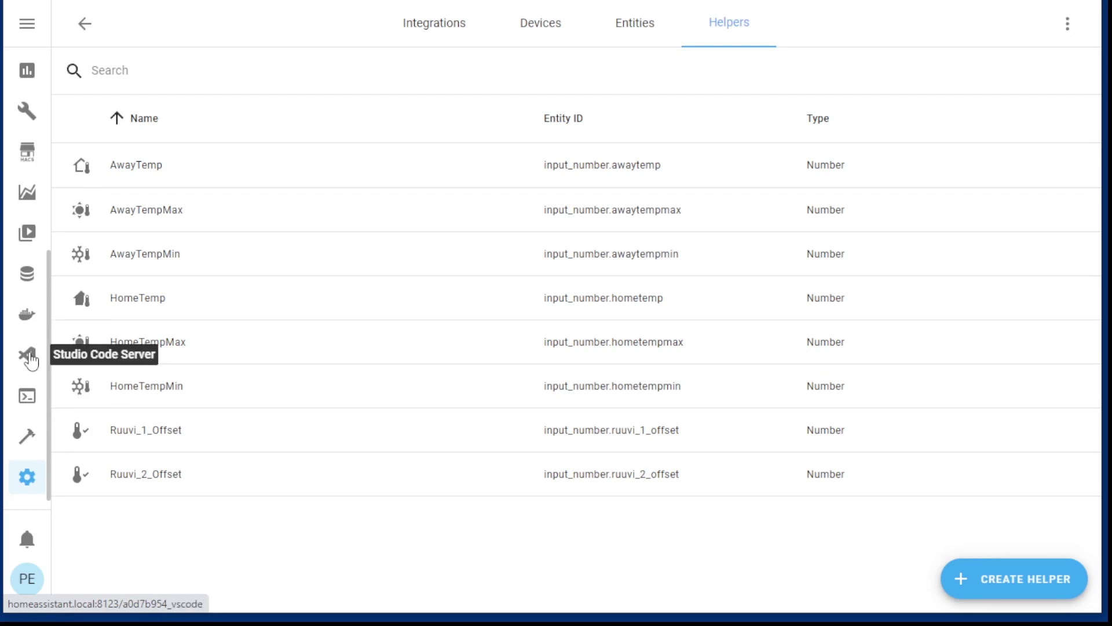
Switch to Studio Code Server and duplicate the Ruuvi_1_with_Offset sensor block directly below the original in configuration.yaml.
{"action": "left_click", "coordinate": [30, 359]}
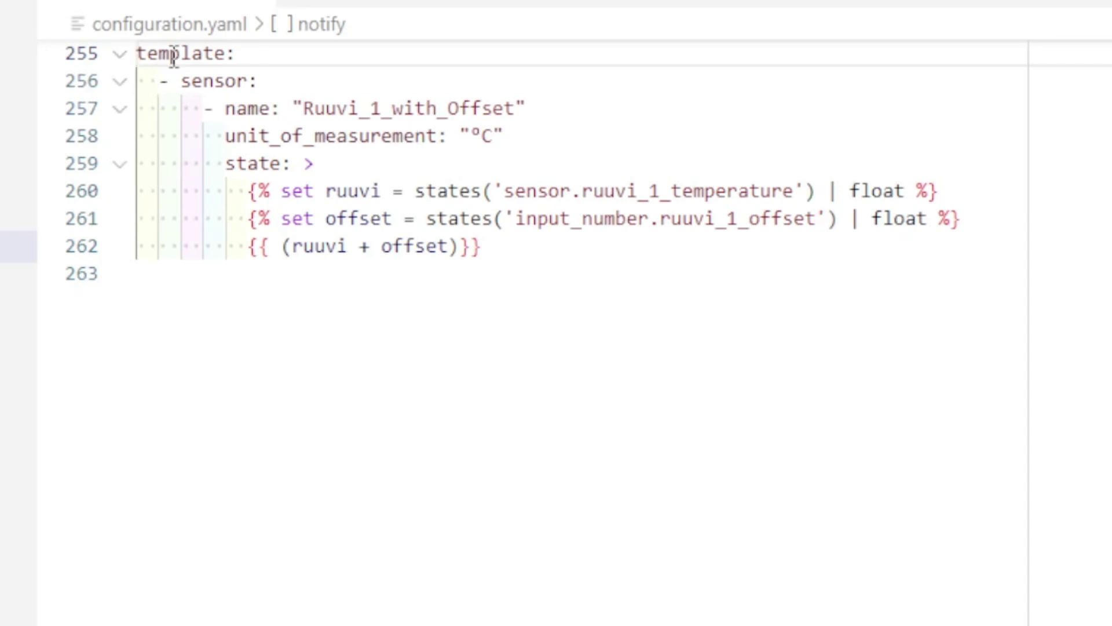
{"action": "left_click_drag", "start_coordinate": [160, 81], "coordinate": [732, 257]}
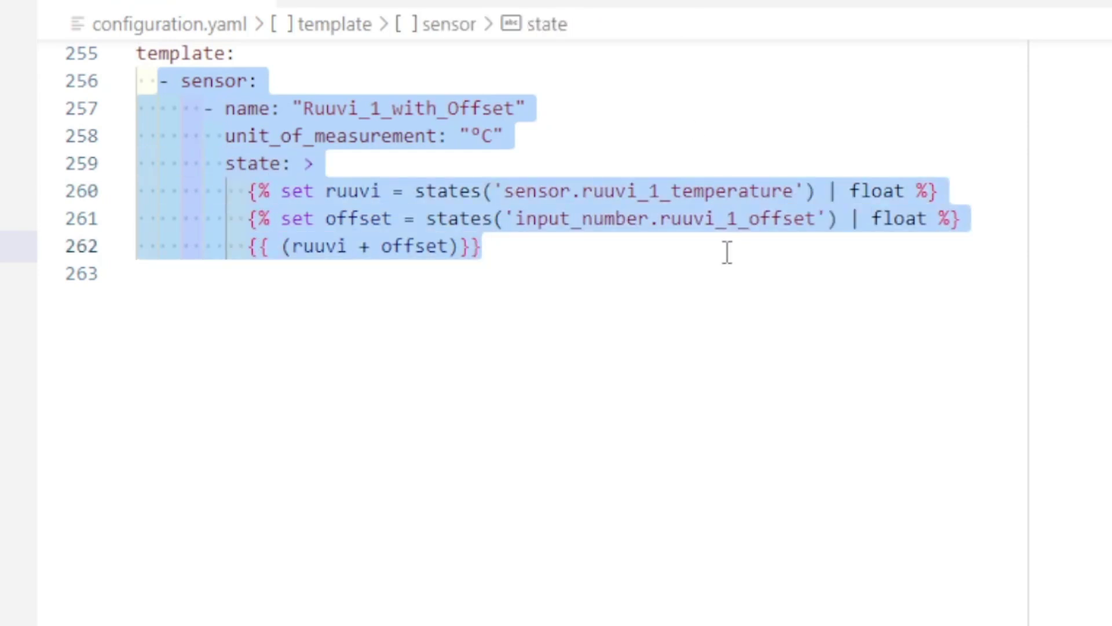
{"action": "left_click", "coordinate": [573, 252]}
{"action": "key", "text": "Return"}
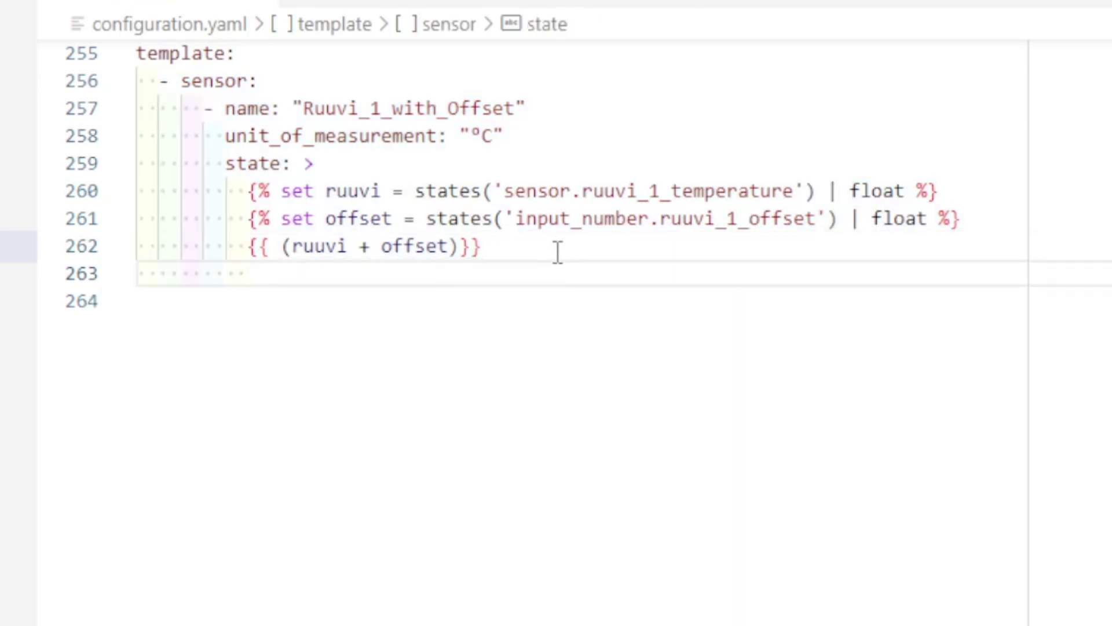
{"action": "key", "text": "BackSpace"}
{"action": "key", "text": "BackSpace"}
{"action": "key", "text": "BackSpace"}
{"action": "type", "text": "- sensor:       - name: \"Ruuvi_1_with_Offset\"         unit_of_measurement: \"°C\"         state: >           {% set ruuvi = states('sensor.ruuvi_1_temperature') | float %}           {% set offset = states('input_number.ruuvi_1_offset') | float %}           {{ (ruuvi + offset)}}"}
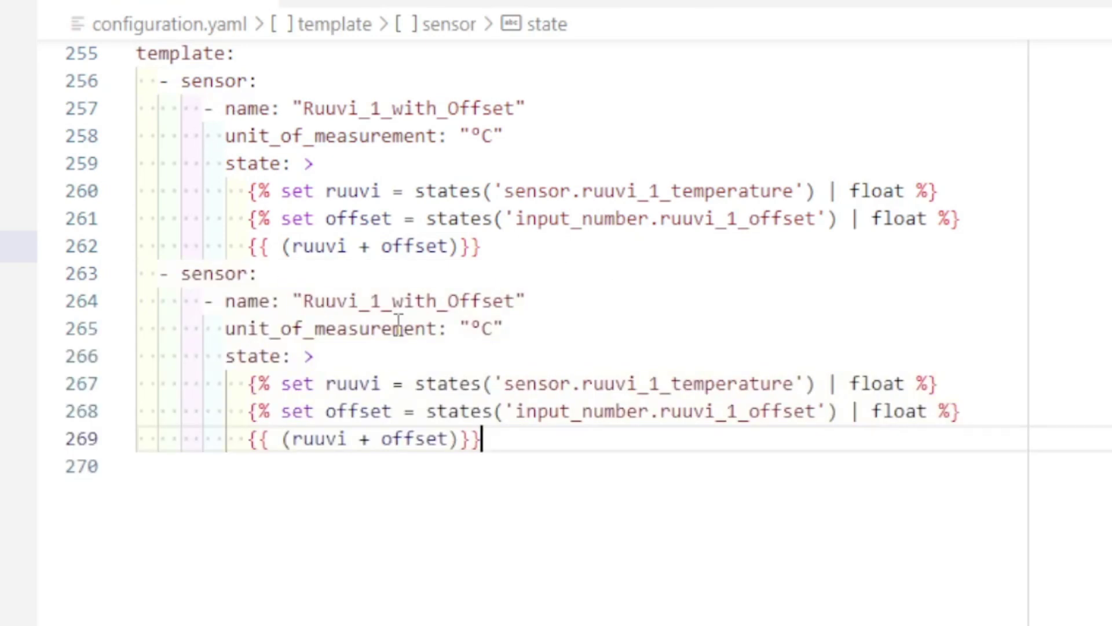
Rename the sensor in the copied block as Ruuvi_2_with_Offset.
{"action": "left_click", "coordinate": [373, 302]}
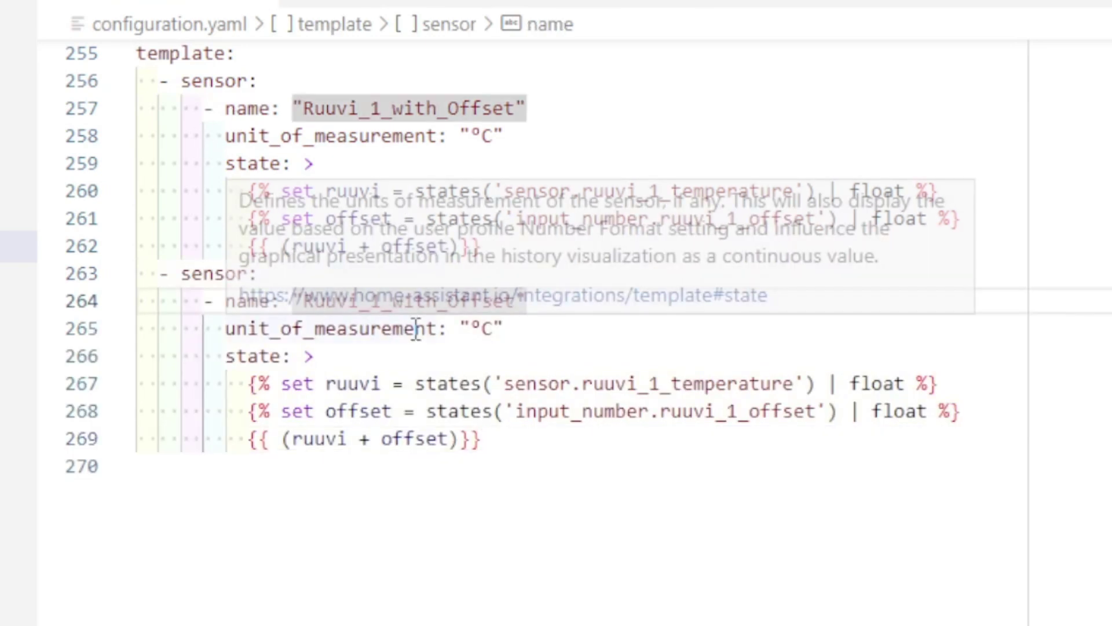
{"action": "key", "text": "Delete"}
{"action": "type", "text": "2"}
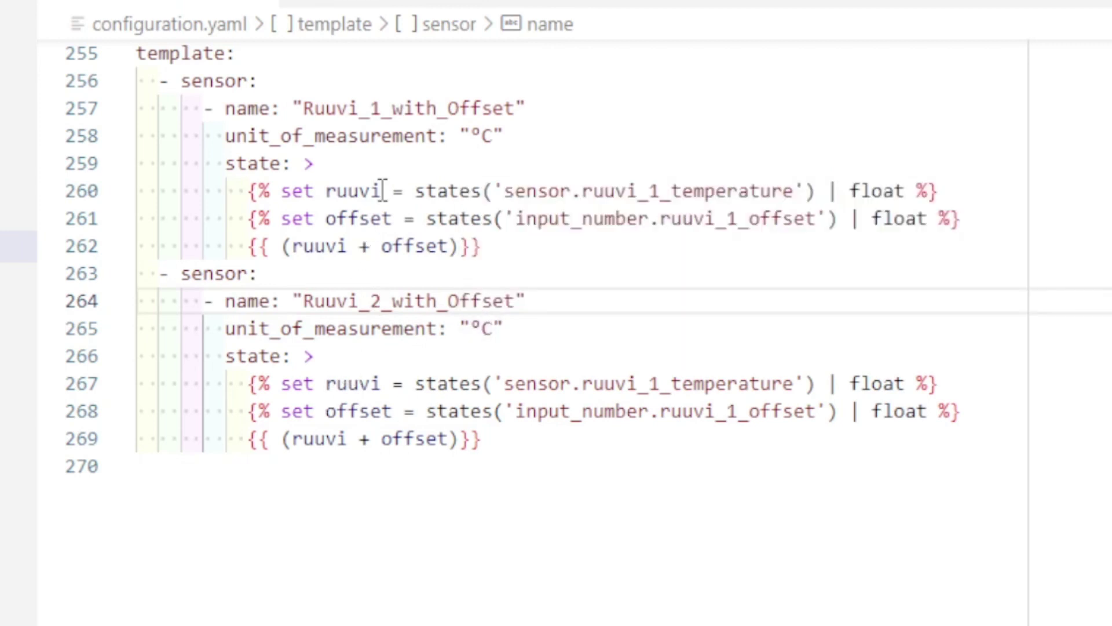
Point the copied sensor's state template to sensor.ruuvi_2_temperature and input_number.ruuvi_2_offset.
{"action": "left_click", "coordinate": [659, 384]}
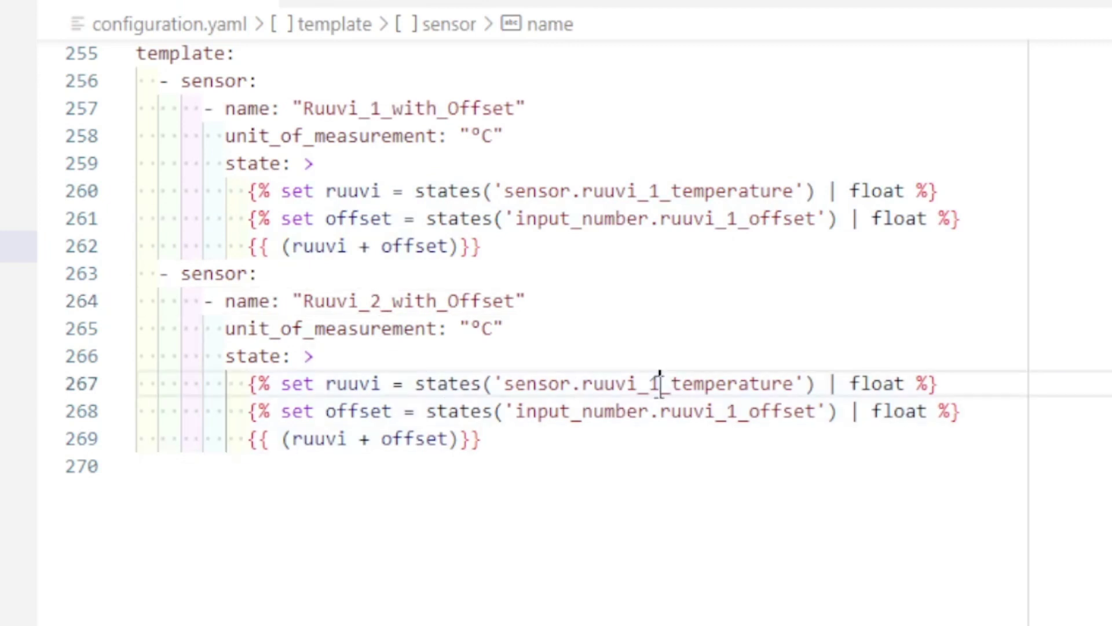
{"action": "key", "text": "BackSpace"}
{"action": "type", "text": "2"}
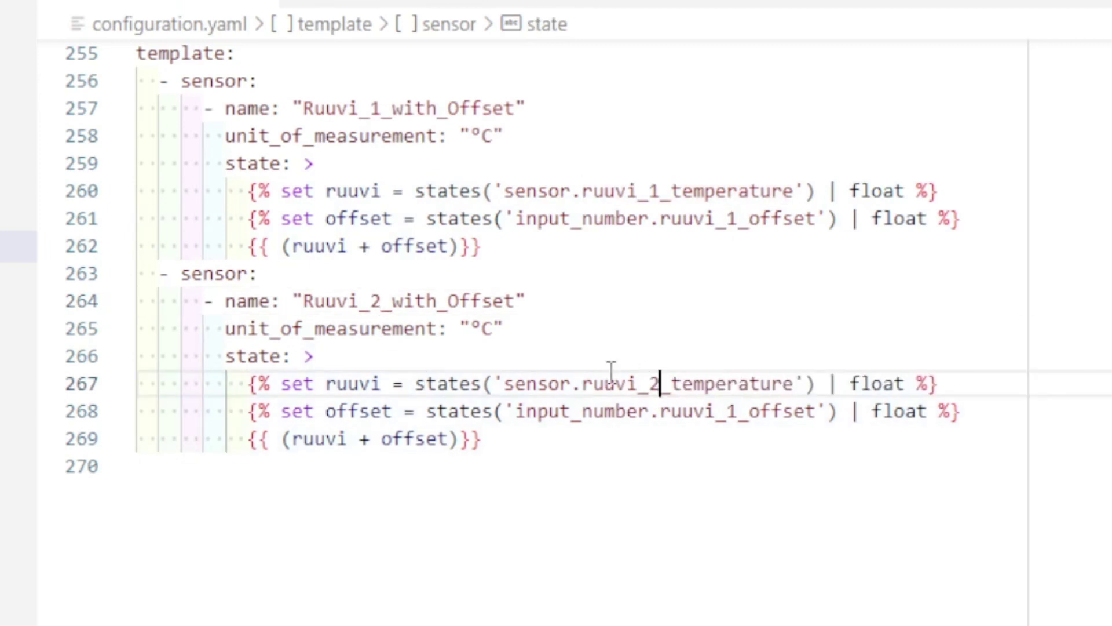
{"action": "left_click", "coordinate": [739, 411]}
{"action": "key", "text": "BackSpace"}
{"action": "type", "text": "2"}
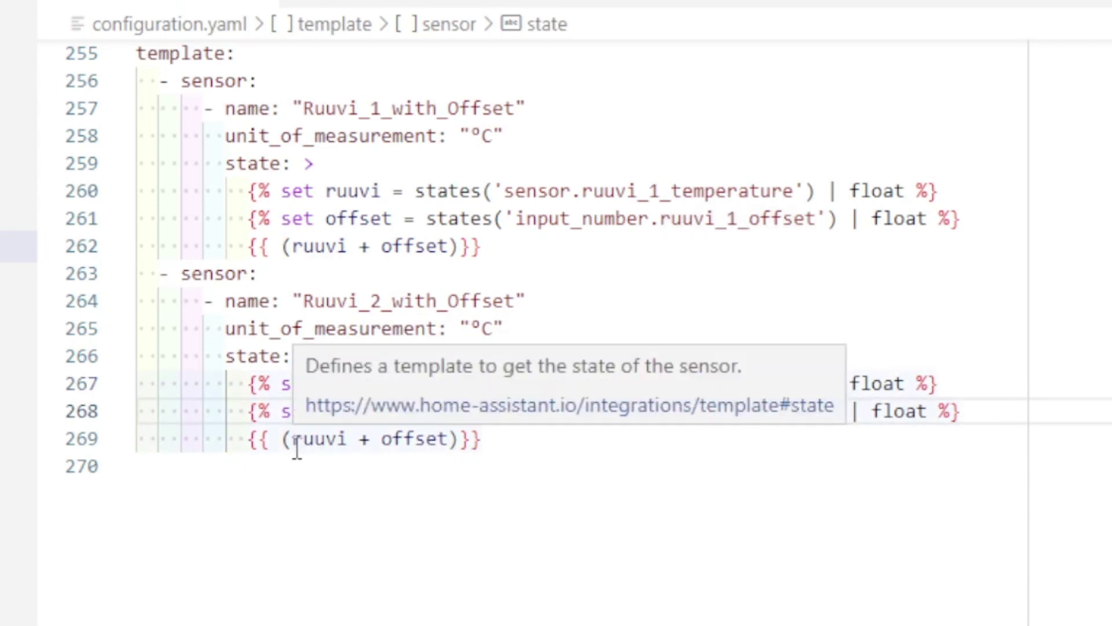
Change the copied sensor's formula from addition to multiplication, so that it reads (ruuvi*offset).
{"action": "left_click", "coordinate": [370, 440]}
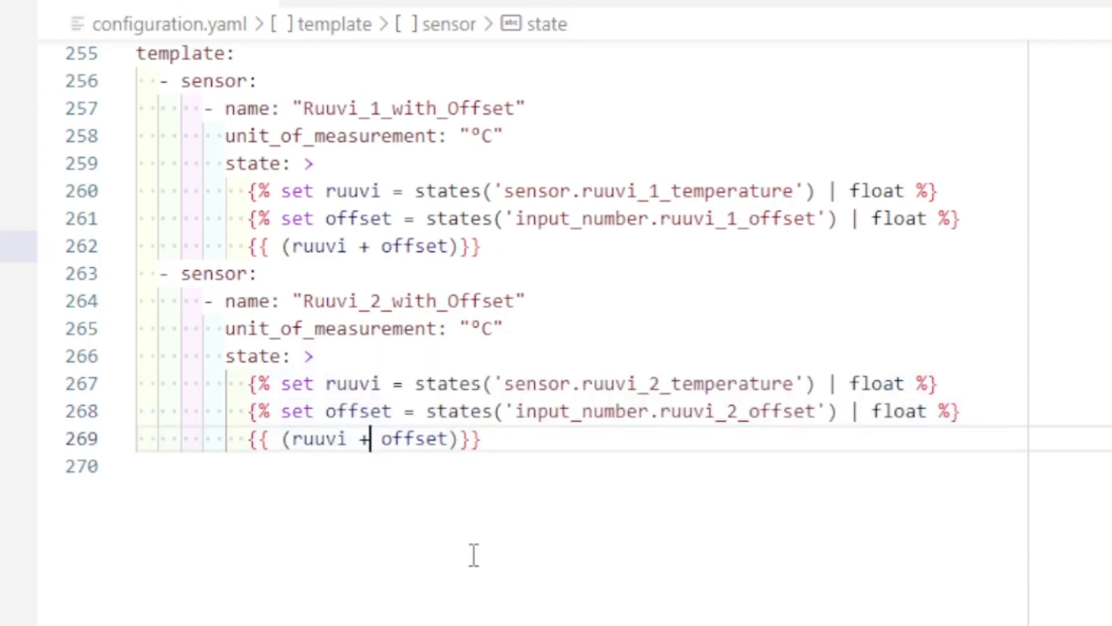
{"action": "key", "text": "Right"}
{"action": "key", "text": "BackSpace"}
{"action": "key", "text": "BackSpace"}
{"action": "key", "text": "BackSpace"}
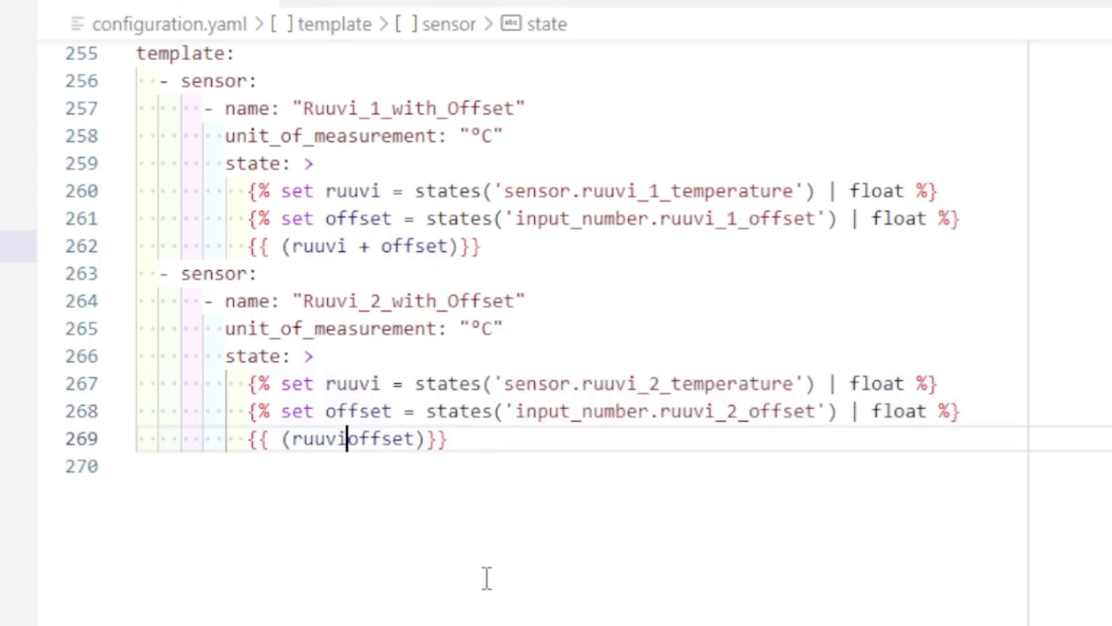
{"action": "type", "text": "*"}
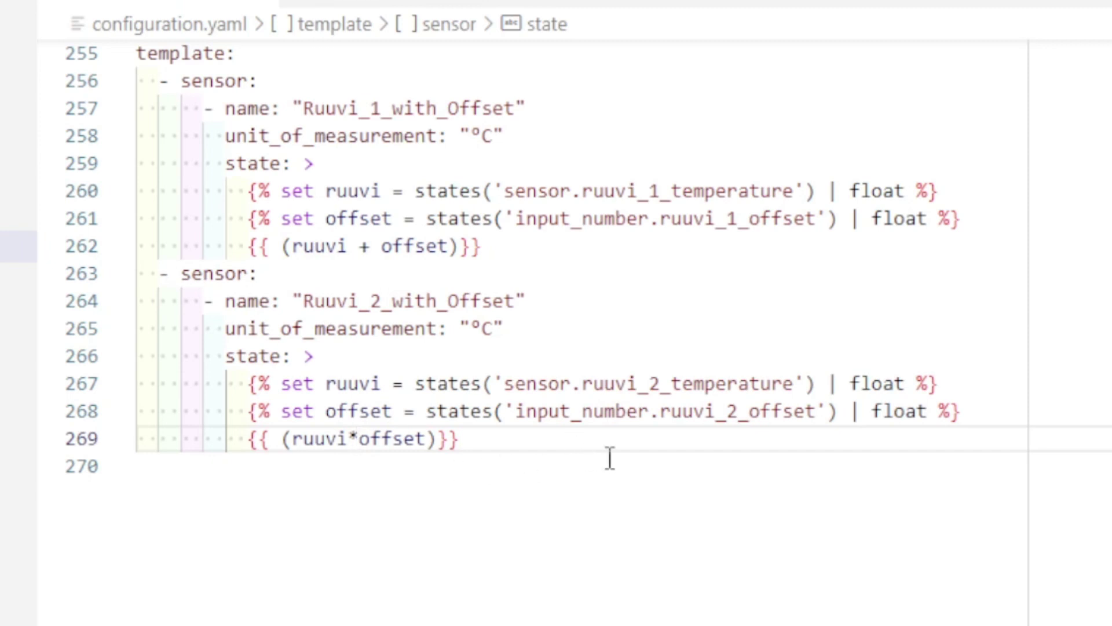
{"action": "left_click", "coordinate": [576, 463]}
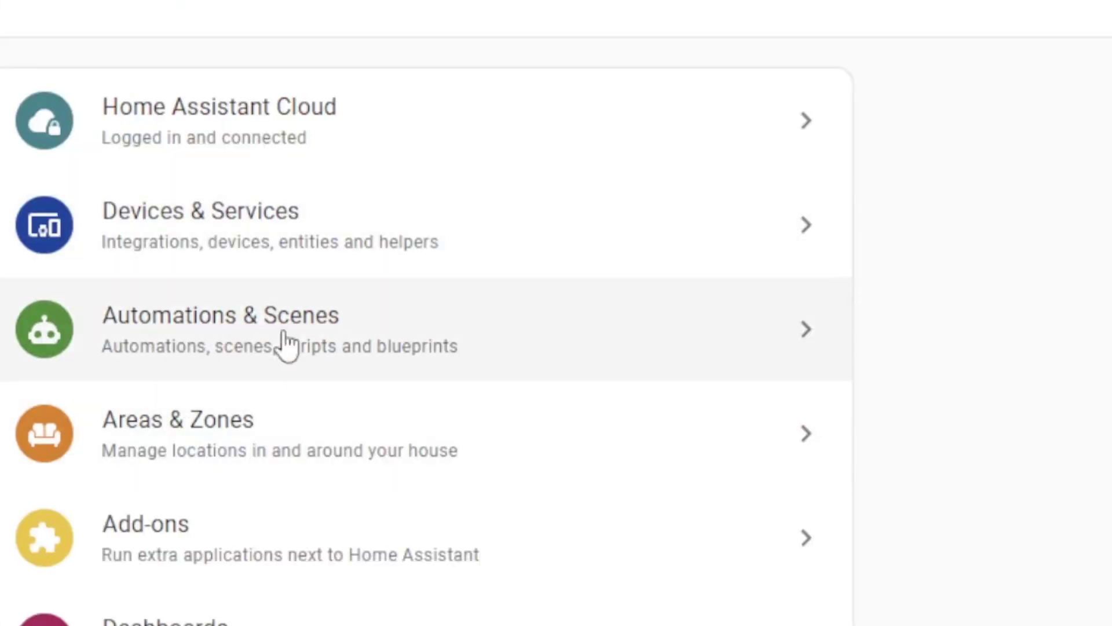
{"action": "scroll", "coordinate": [284, 347], "scroll_direction": "down", "scroll_amount": 1}
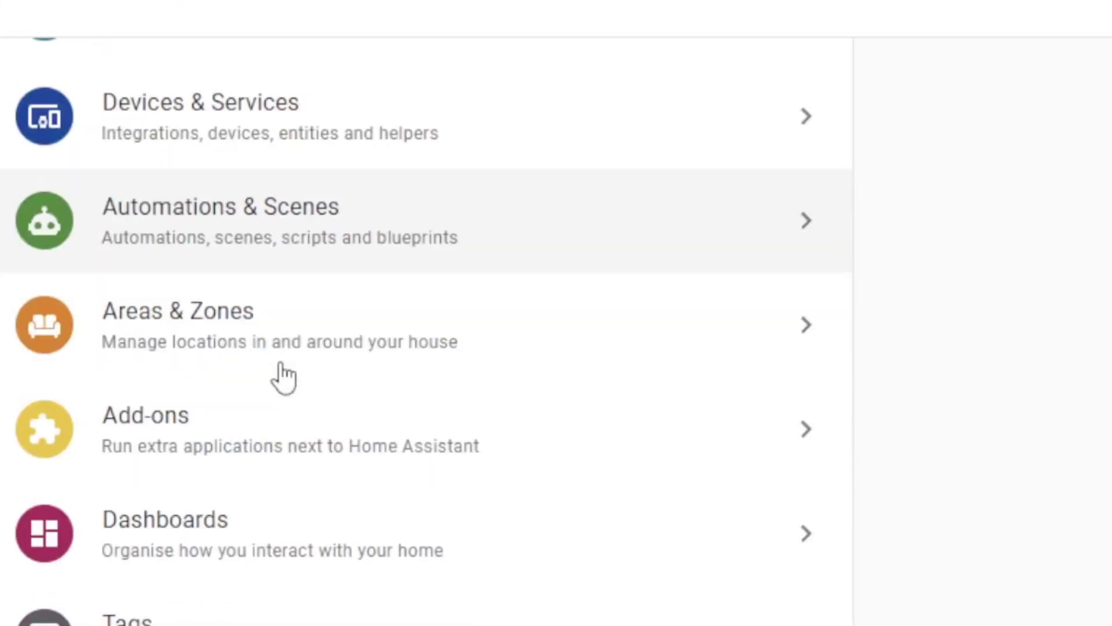
{"action": "left_click", "coordinate": [464, 485]}
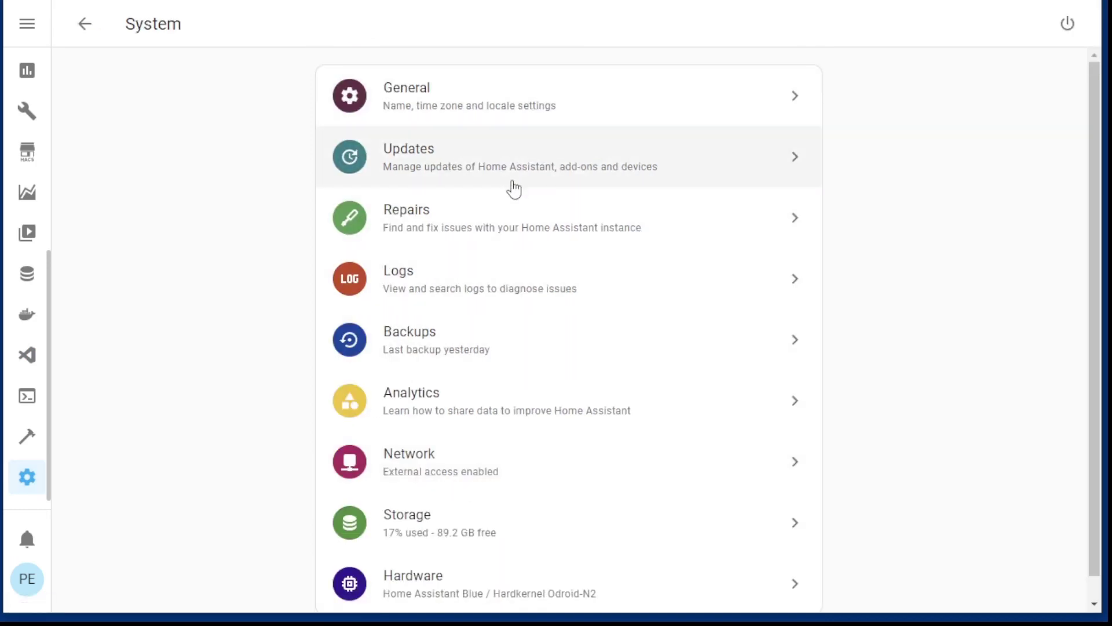
{"action": "left_click", "coordinate": [83, 24]}
{"action": "scroll", "coordinate": [427, 463], "scroll_direction": "down", "scroll_amount": 2}
{"action": "left_click", "coordinate": [429, 482]}
{"action": "left_click", "coordinate": [85, 24]}
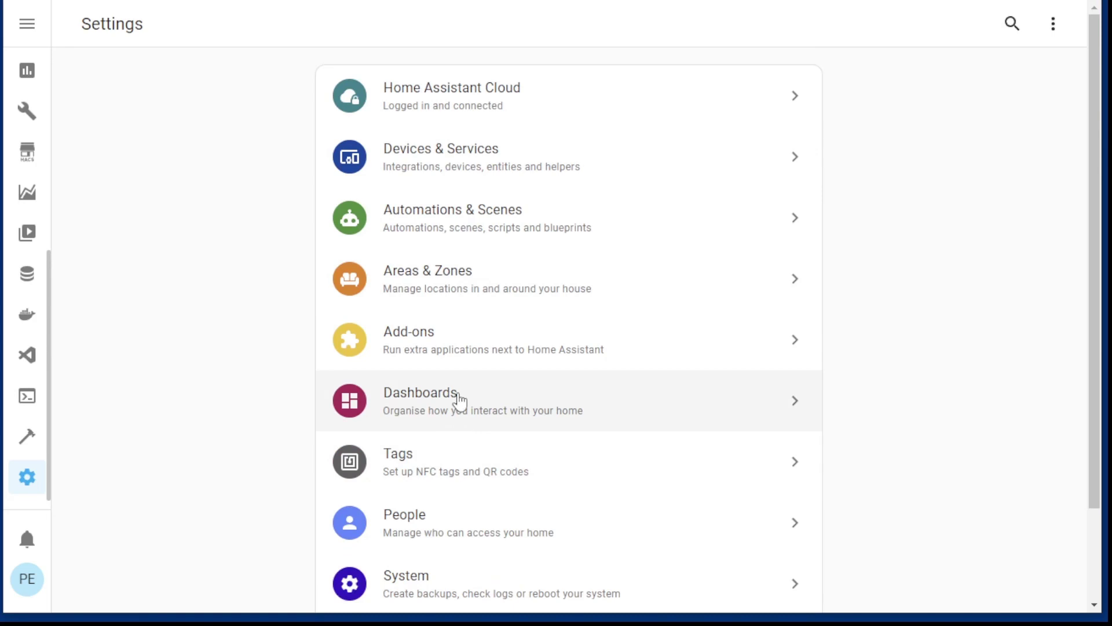
Check the configuration in Developer Tools and reload all YAML configuration.
{"action": "left_click", "coordinate": [32, 438]}
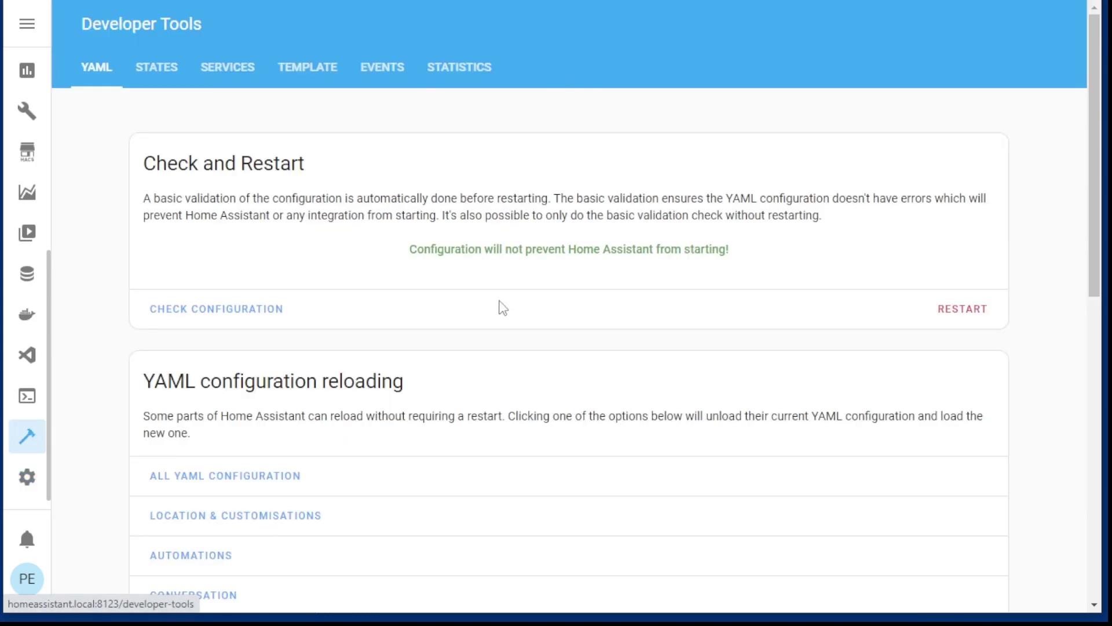
{"action": "left_click", "coordinate": [221, 316]}
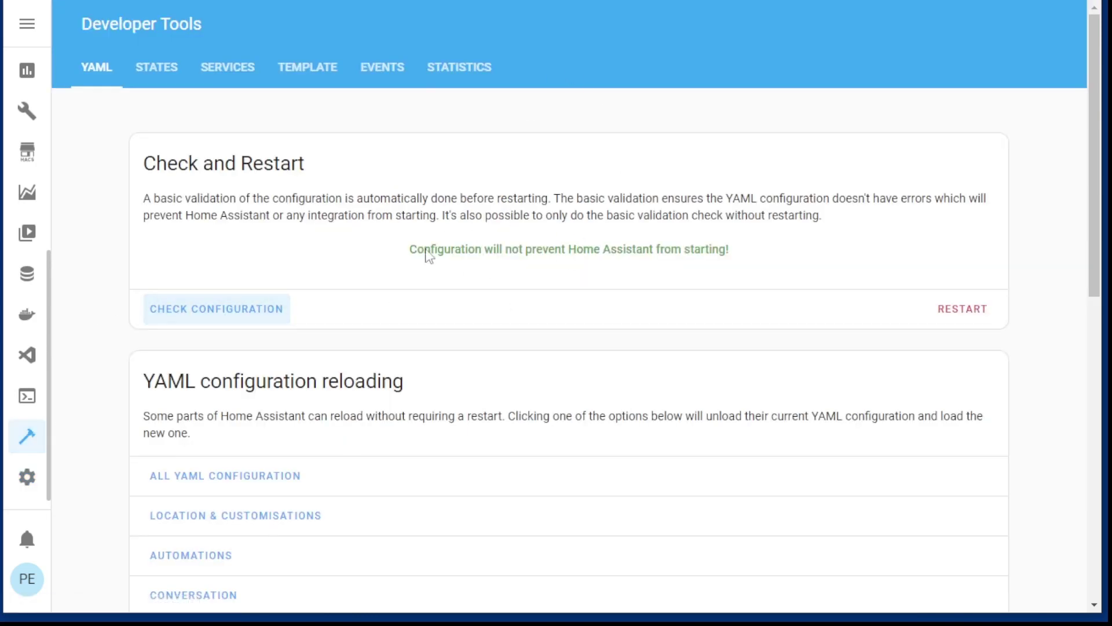
{"action": "left_click", "coordinate": [214, 479]}
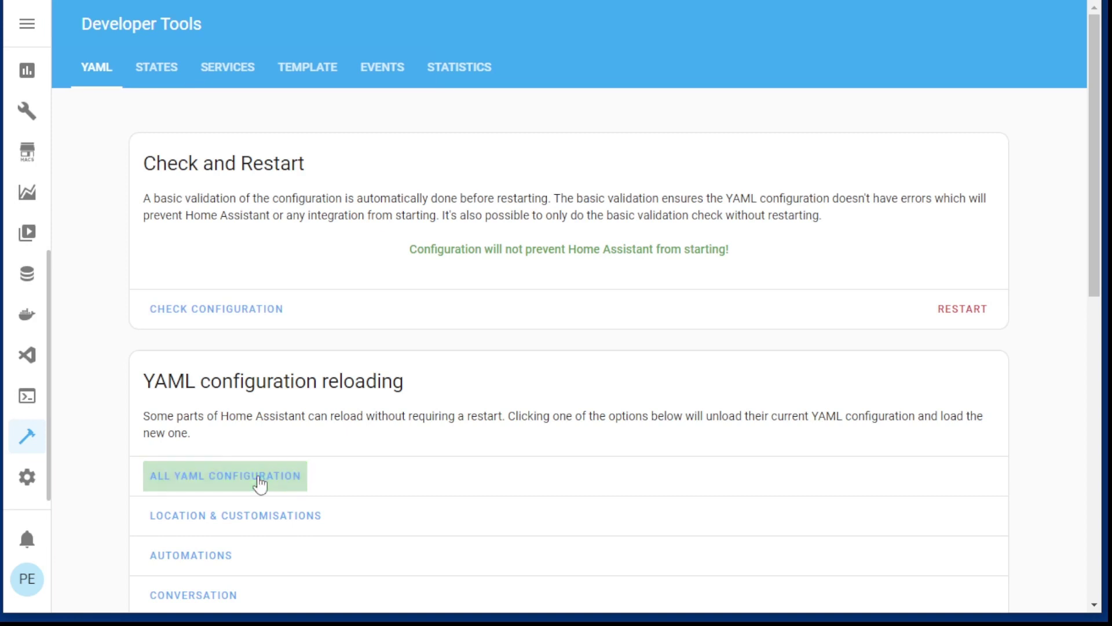
Go to the temperature dashboard and put it into edit mode.
{"action": "scroll", "coordinate": [27, 221], "scroll_direction": "up", "scroll_amount": 3}
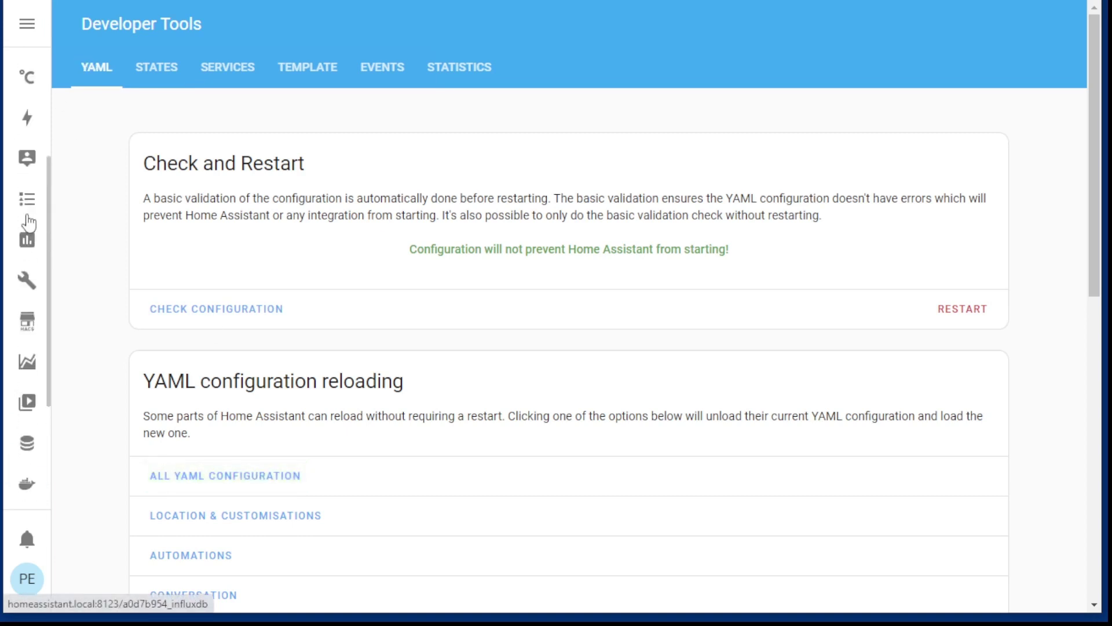
{"action": "left_click", "coordinate": [26, 82]}
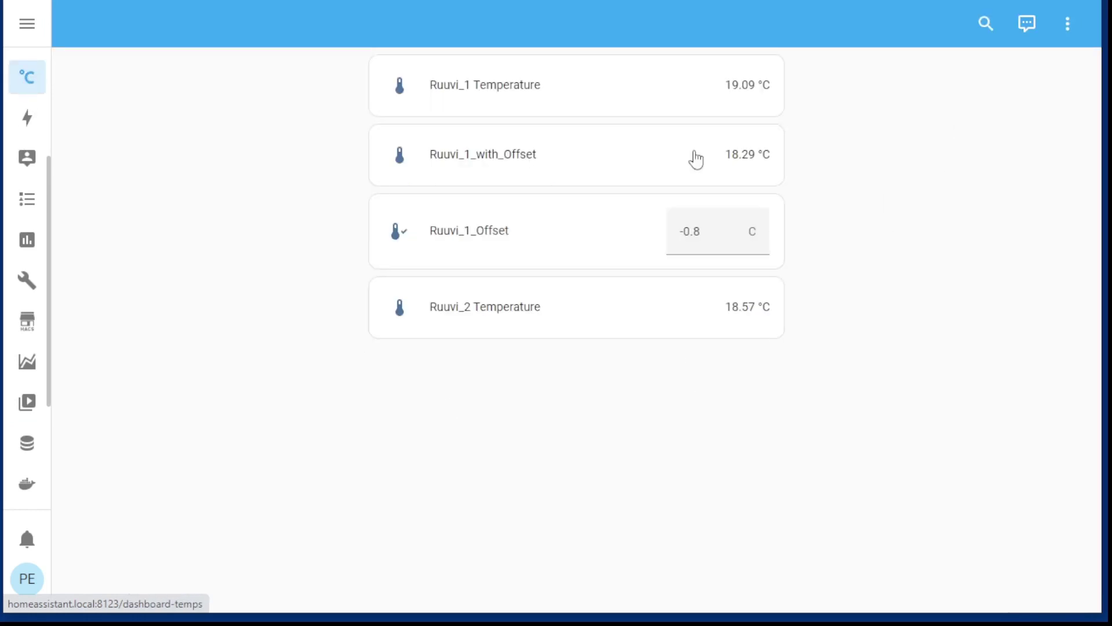
{"action": "left_click", "coordinate": [711, 168]}
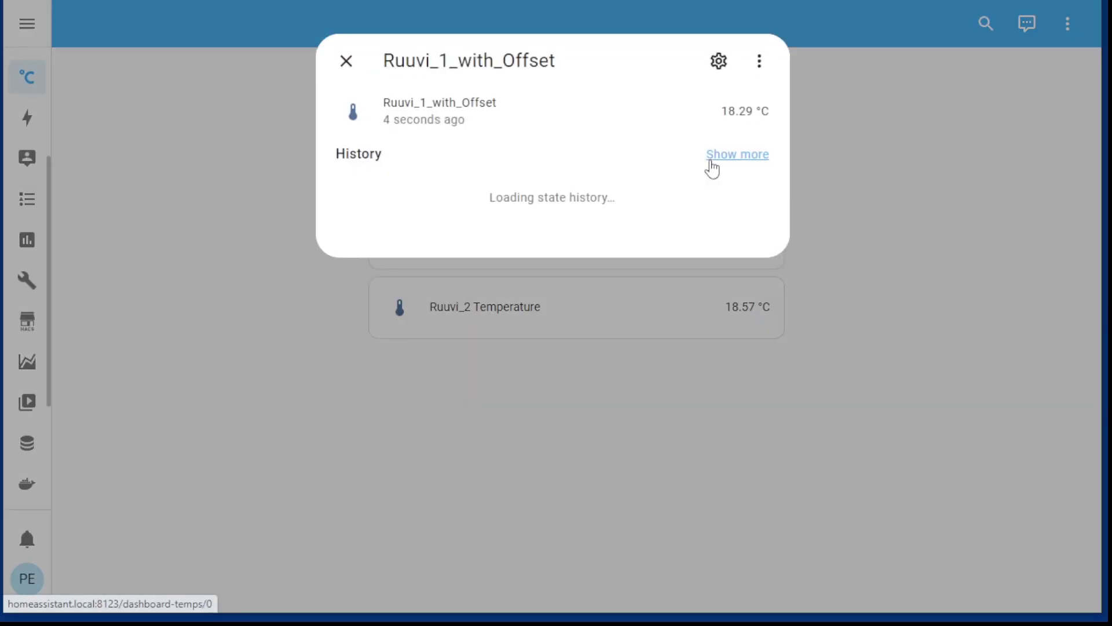
{"action": "left_click", "coordinate": [894, 182]}
{"action": "left_click", "coordinate": [1066, 25]}
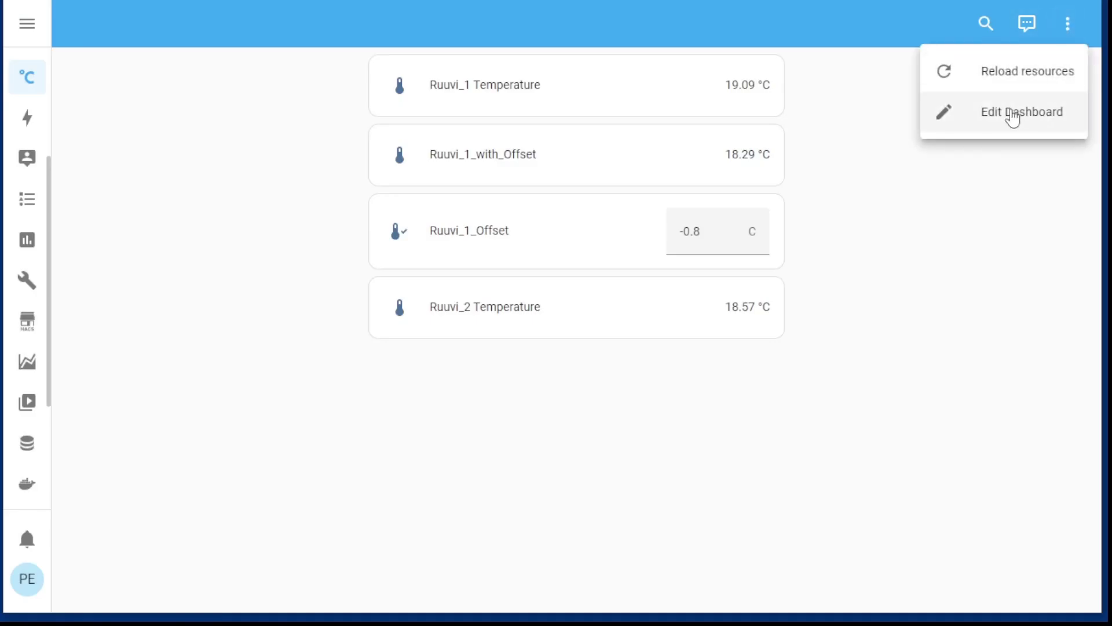
{"action": "left_click", "coordinate": [1042, 115]}
Duplicate the Ruuvi_1_with_Offset card, set the copy's entity to Ruuvi_2_with_Offset and save it.
{"action": "left_click", "coordinate": [743, 306]}
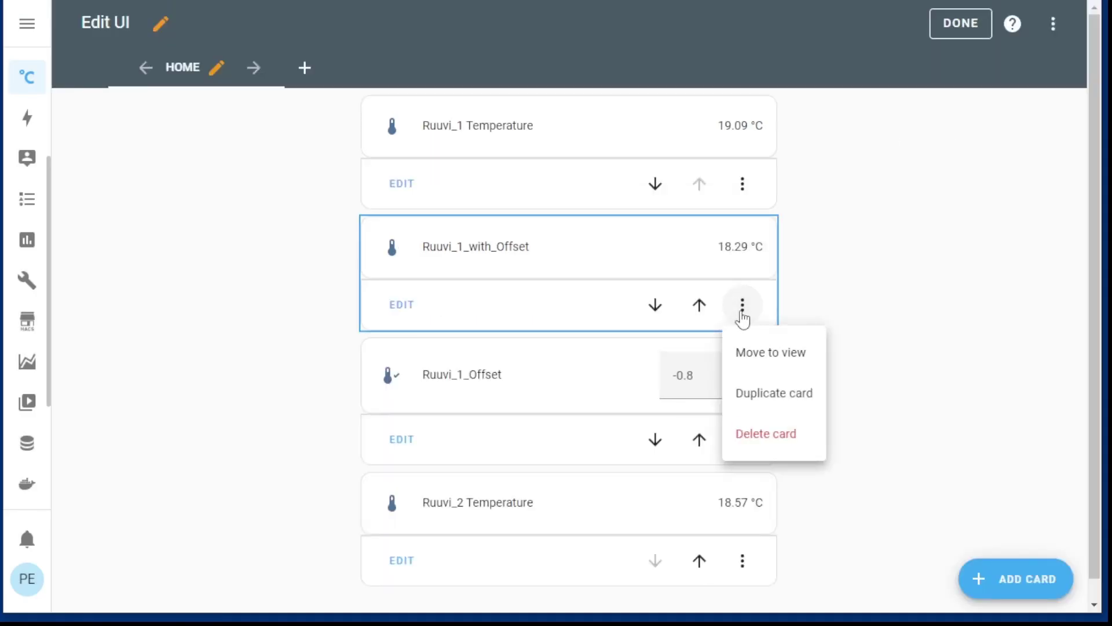
{"action": "left_click", "coordinate": [775, 400]}
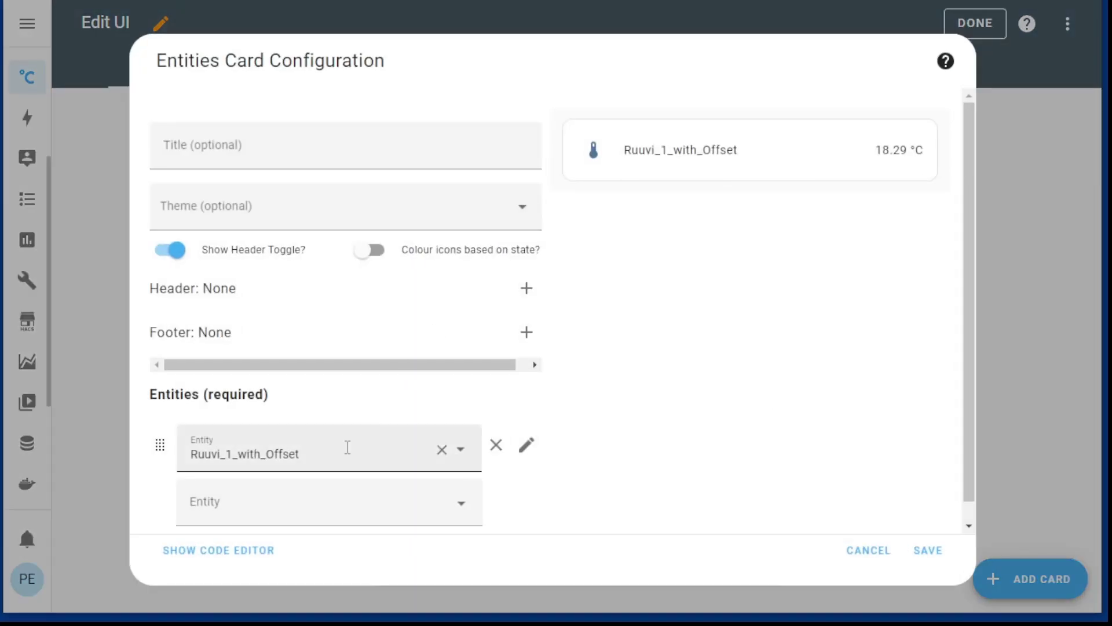
{"action": "left_click", "coordinate": [230, 455]}
{"action": "key", "text": "BackSpace"}
{"action": "type", "text": "2"}
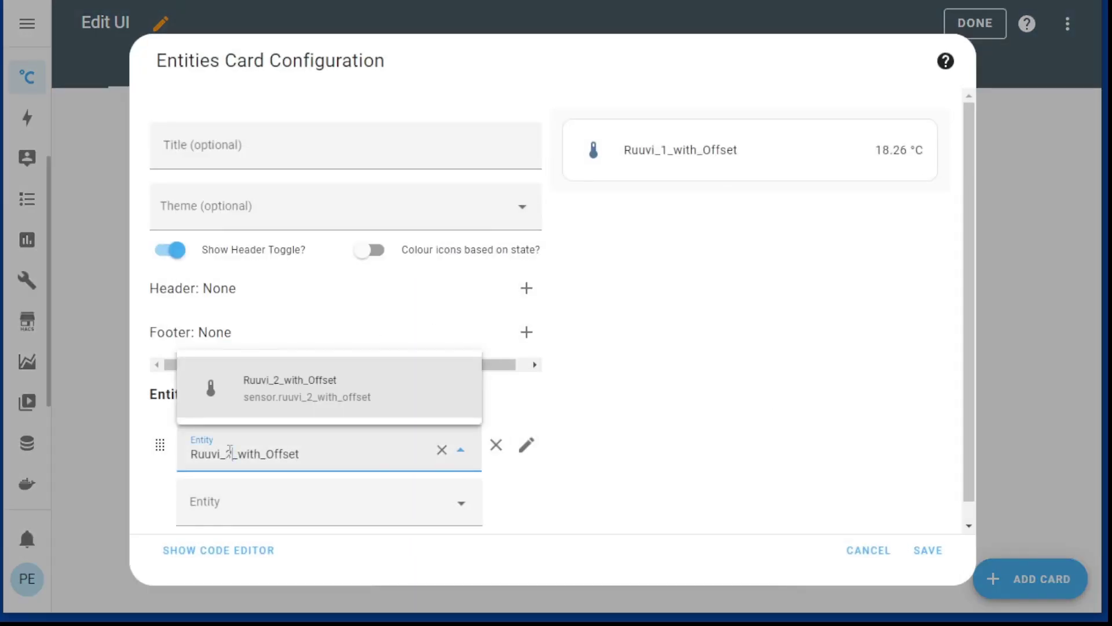
{"action": "left_click", "coordinate": [253, 404]}
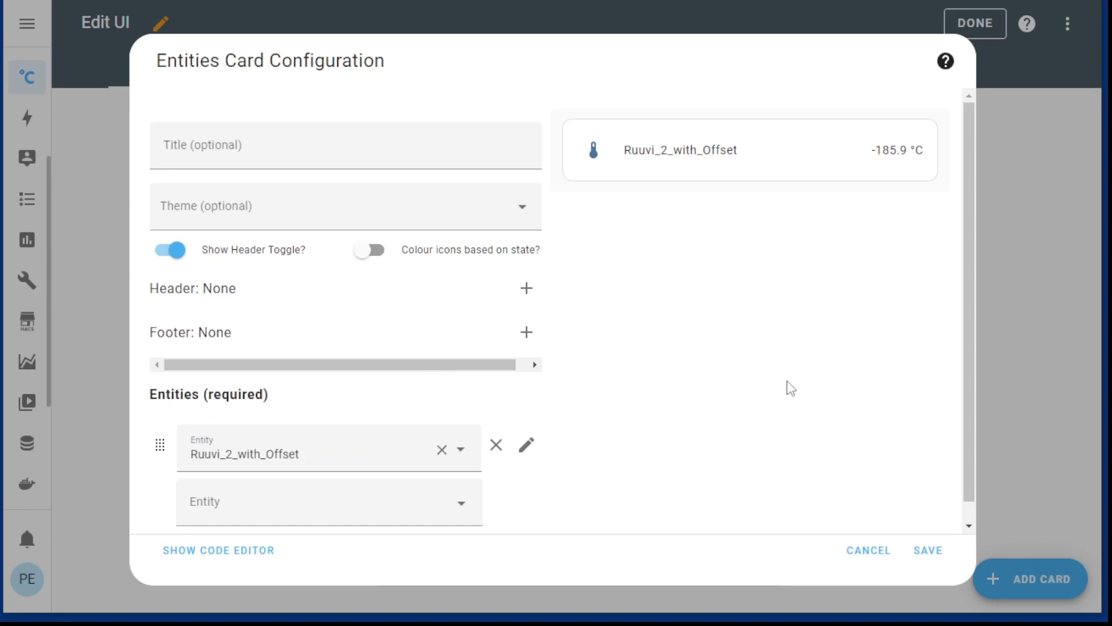
{"action": "scroll", "coordinate": [790, 384], "scroll_direction": "down", "scroll_amount": 1}
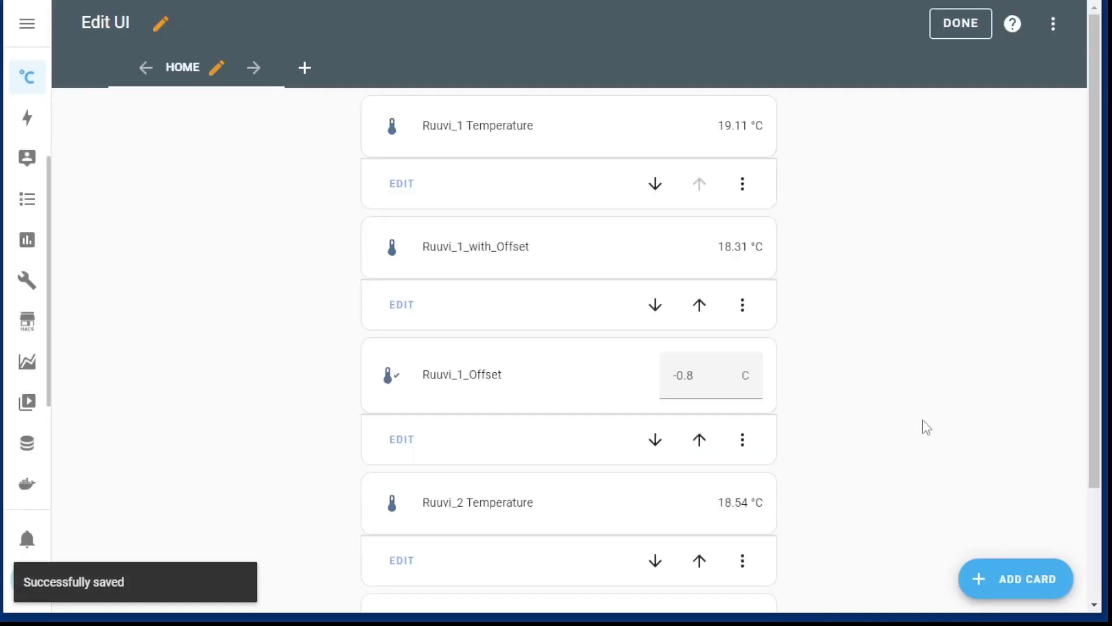
Duplicate the Ruuvi_1_Offset card, set the copy's entity to Ruuvi_2_Offset and save it.
{"action": "scroll", "coordinate": [926, 312], "scroll_direction": "down", "scroll_amount": 3}
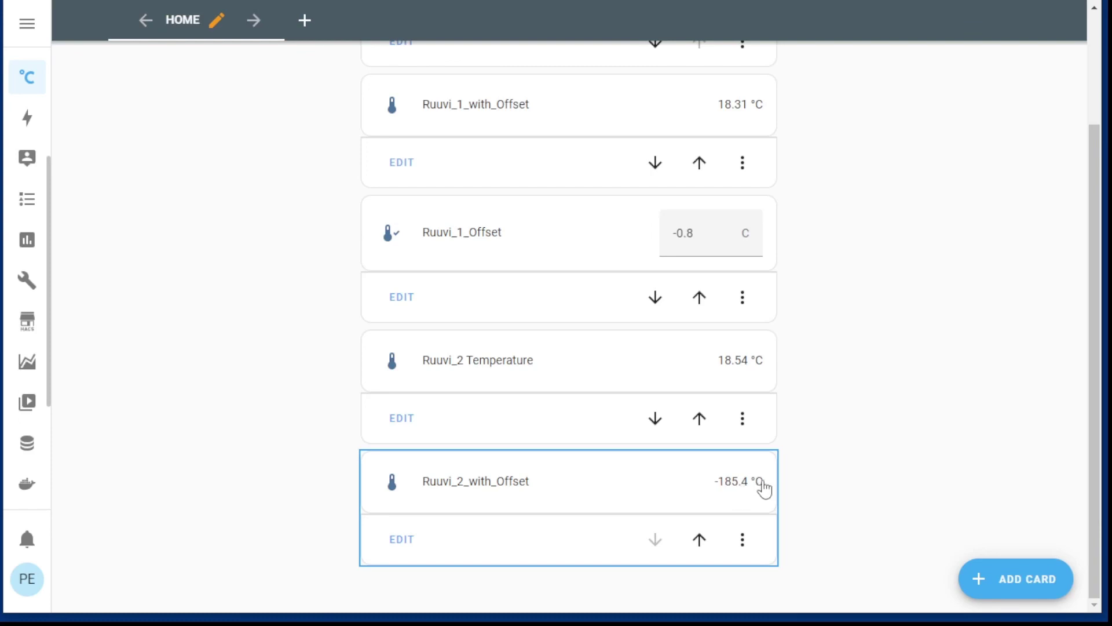
{"action": "left_click", "coordinate": [742, 301]}
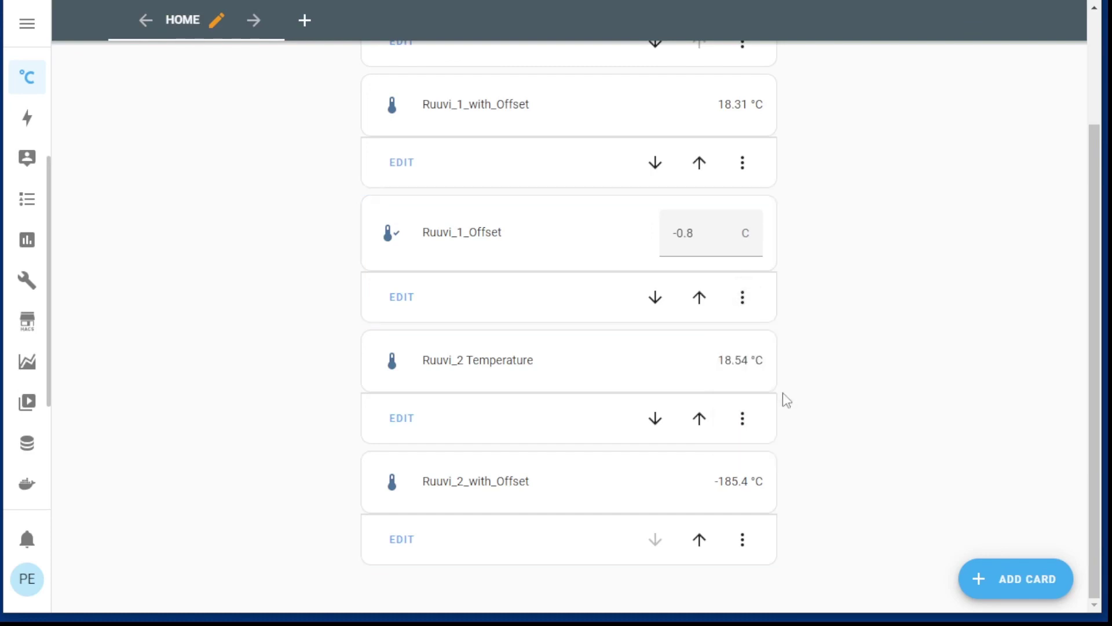
{"action": "left_click", "coordinate": [783, 392]}
{"action": "left_click", "coordinate": [227, 454]}
{"action": "key", "text": "BackSpace"}
{"action": "type", "text": "2_Offset"}
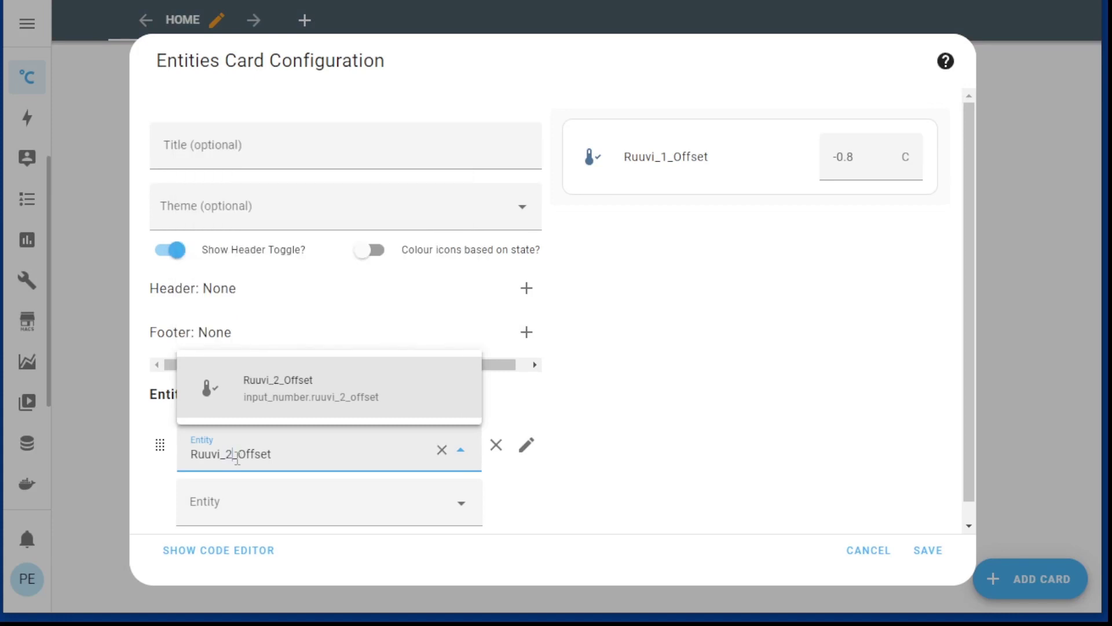
{"action": "left_click", "coordinate": [302, 393]}
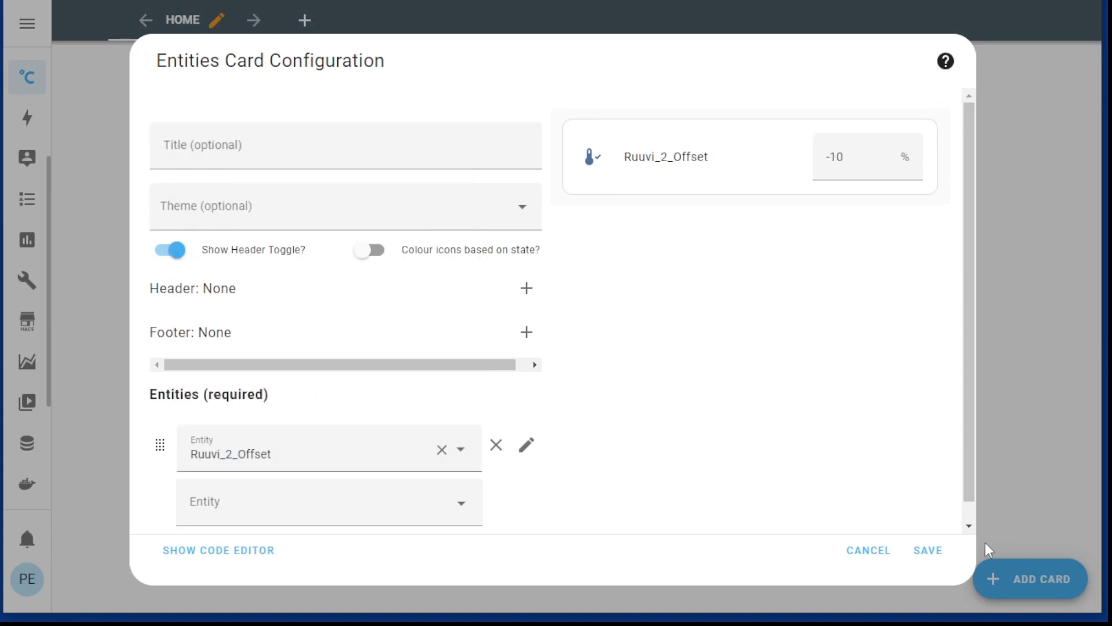
{"action": "left_click", "coordinate": [924, 551]}
Finish editing the temperature dashboard and return to its normal view.
{"action": "scroll", "coordinate": [936, 568], "scroll_direction": "down", "scroll_amount": 3}
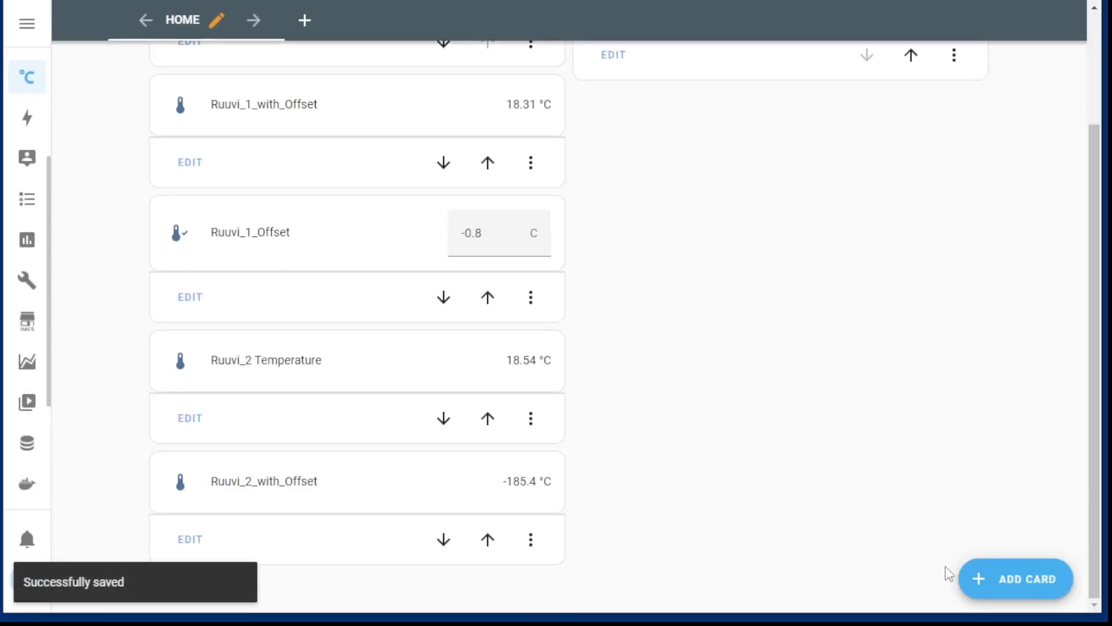
{"action": "scroll", "coordinate": [856, 415], "scroll_direction": "up", "scroll_amount": 3}
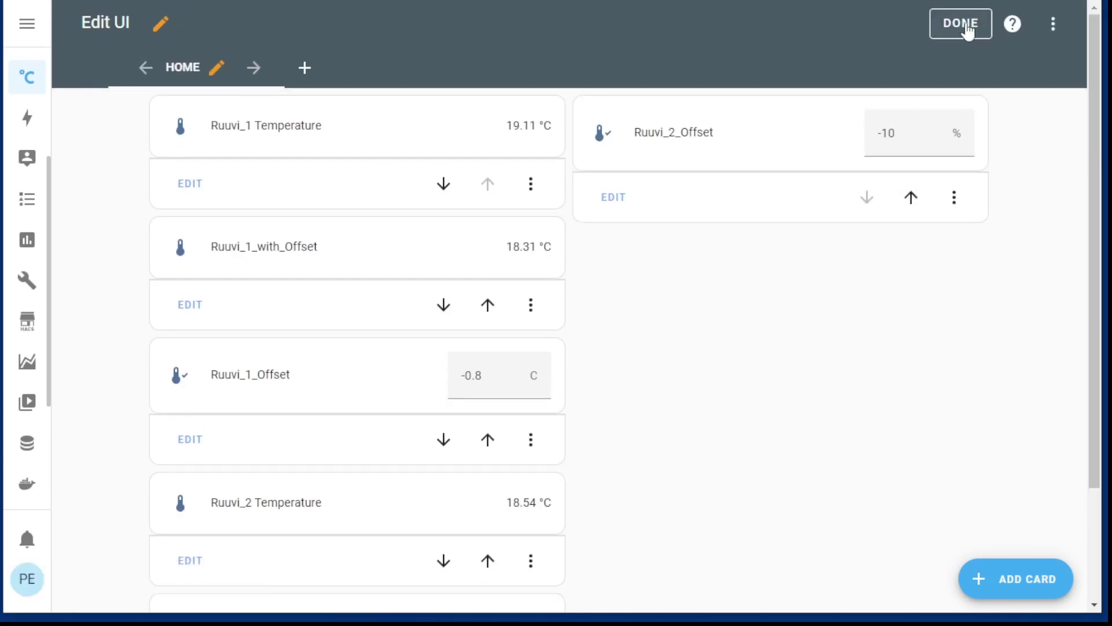
{"action": "left_click", "coordinate": [965, 27]}
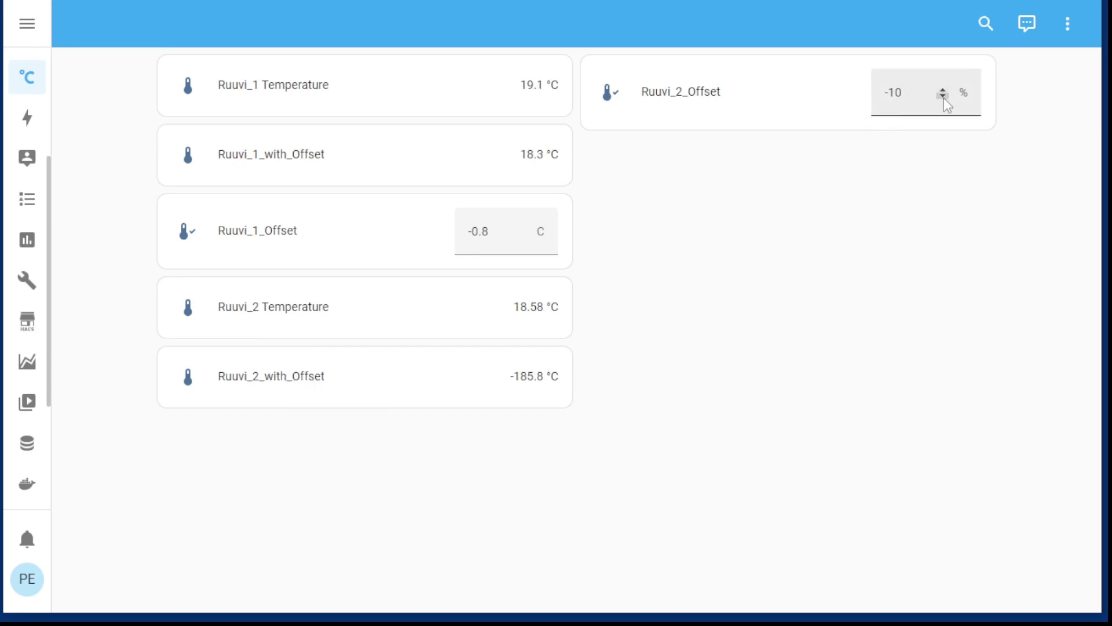
Test the Ruuvi_2_Offset by setting it to 1 and after that to 1.01.
{"action": "left_click_drag", "start_coordinate": [903, 93], "coordinate": [888, 96]}
{"action": "type", "text": "1"}
{"action": "left_click", "coordinate": [864, 265]}
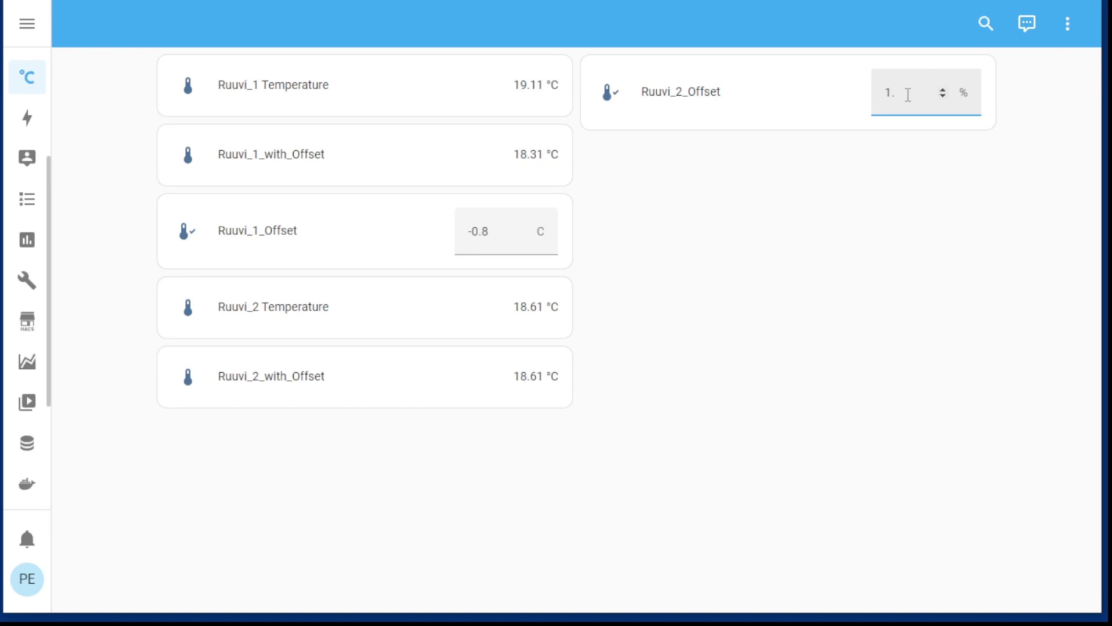
{"action": "left_click", "coordinate": [816, 208]}
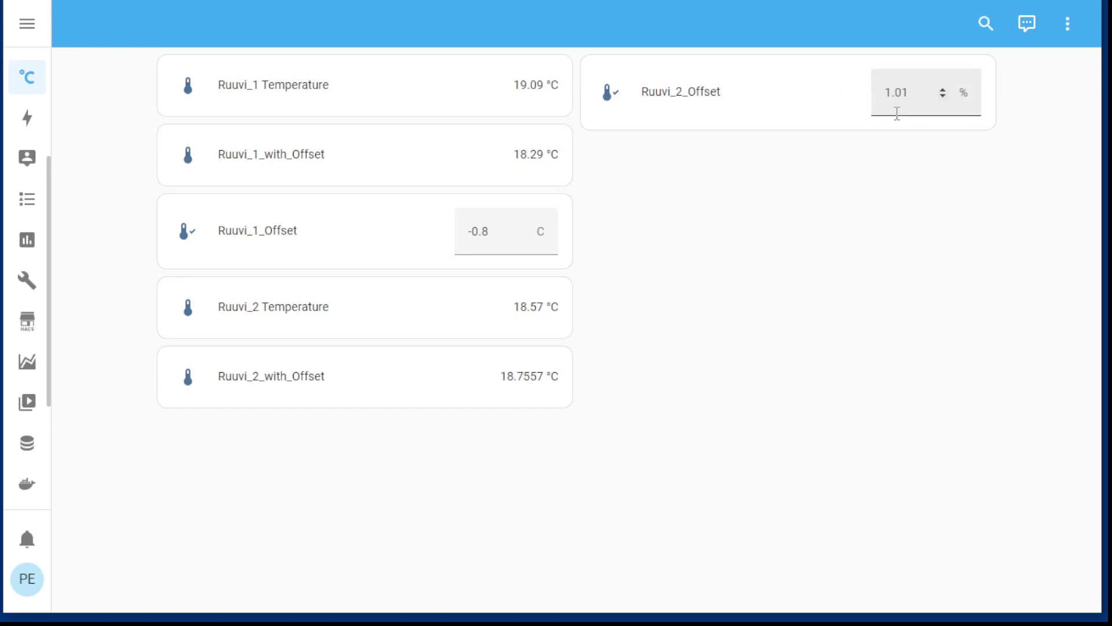
Try larger multipliers in Ruuvi_2_Offset, entering 1.1 followed by 1.5.
{"action": "left_click", "coordinate": [908, 96]}
{"action": "left_click", "coordinate": [794, 351]}
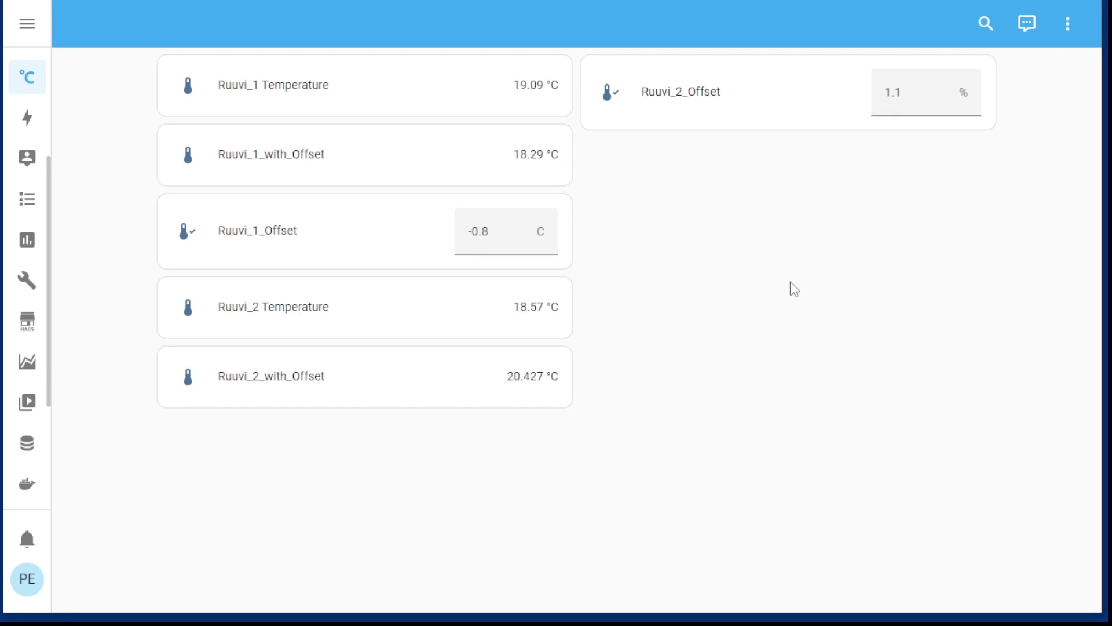
{"action": "left_click", "coordinate": [913, 93]}
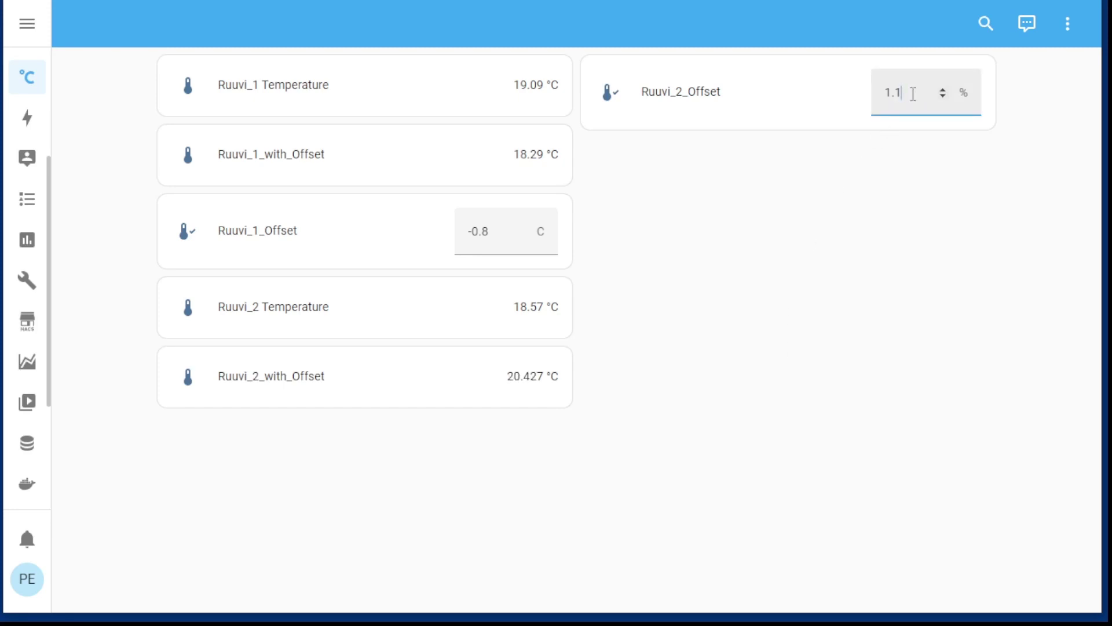
{"action": "left_click", "coordinate": [789, 298]}
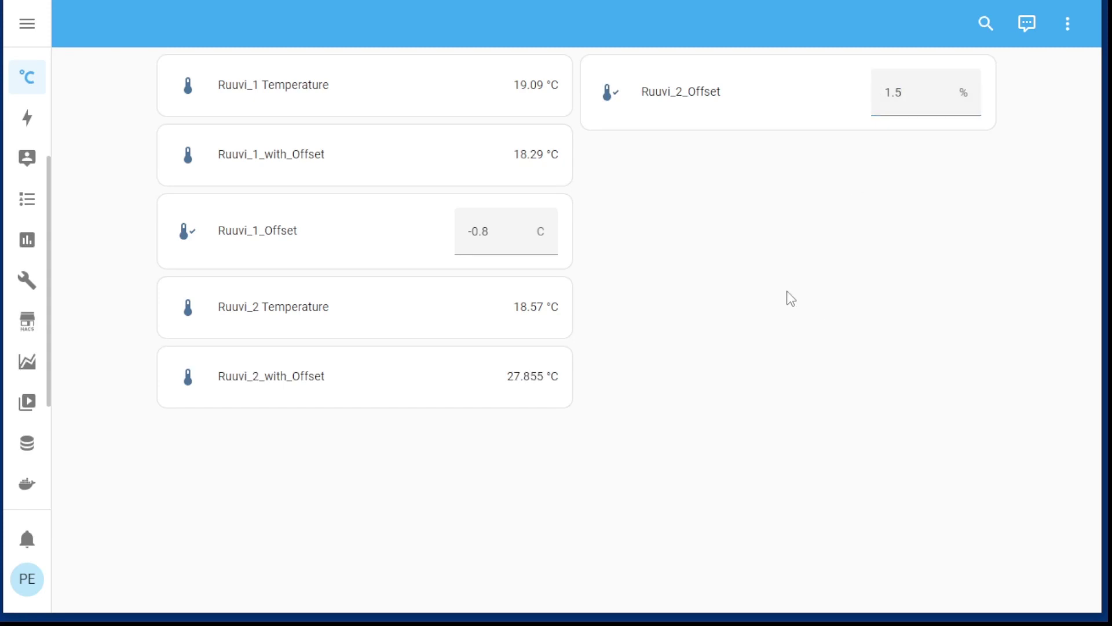
Replace the Ruuvi_2_Offset value with 2 and apply it.
{"action": "left_click", "coordinate": [905, 92]}
{"action": "left_click_drag", "start_coordinate": [905, 93], "coordinate": [882, 93]}
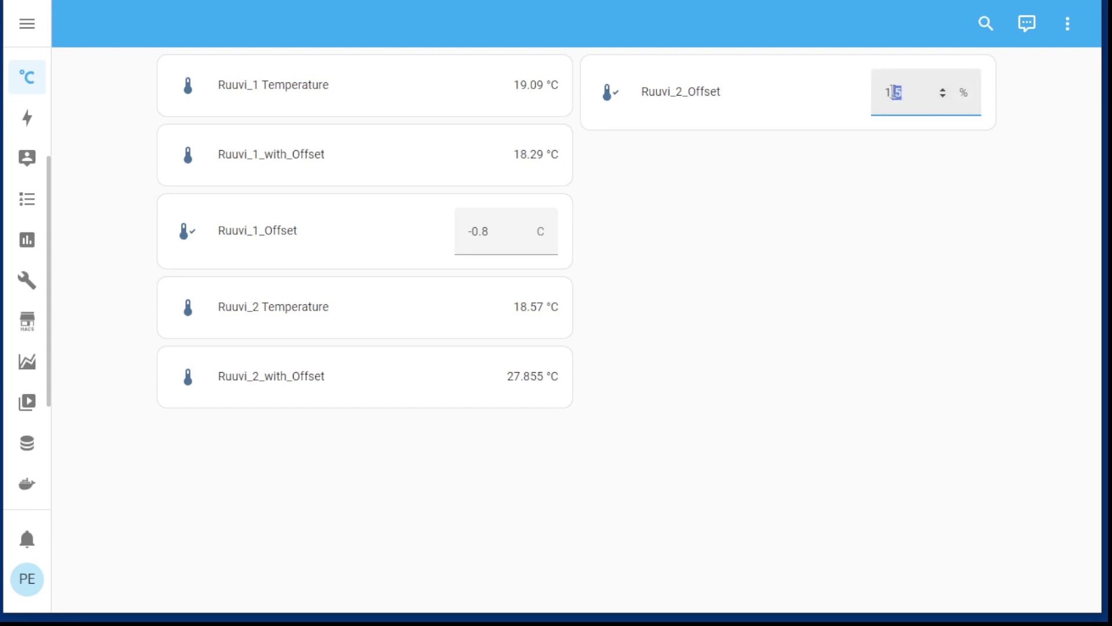
{"action": "type", "text": "2"}
{"action": "left_click", "coordinate": [770, 295]}
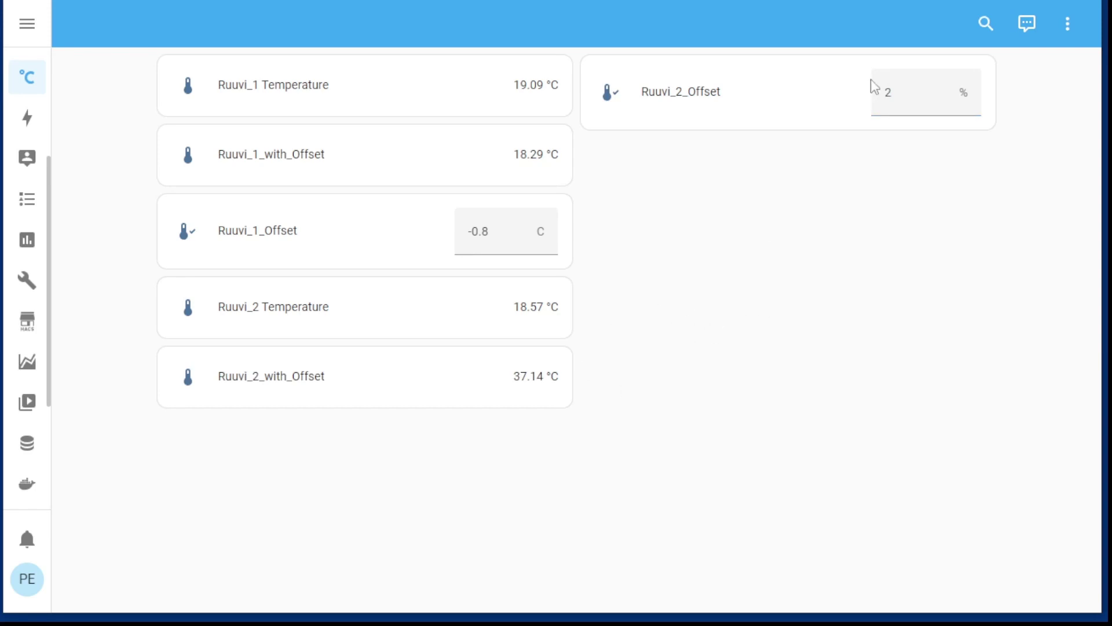
Set the Ruuvi_2_Offset value to 1.05 and apply it.
{"action": "left_click", "coordinate": [907, 94]}
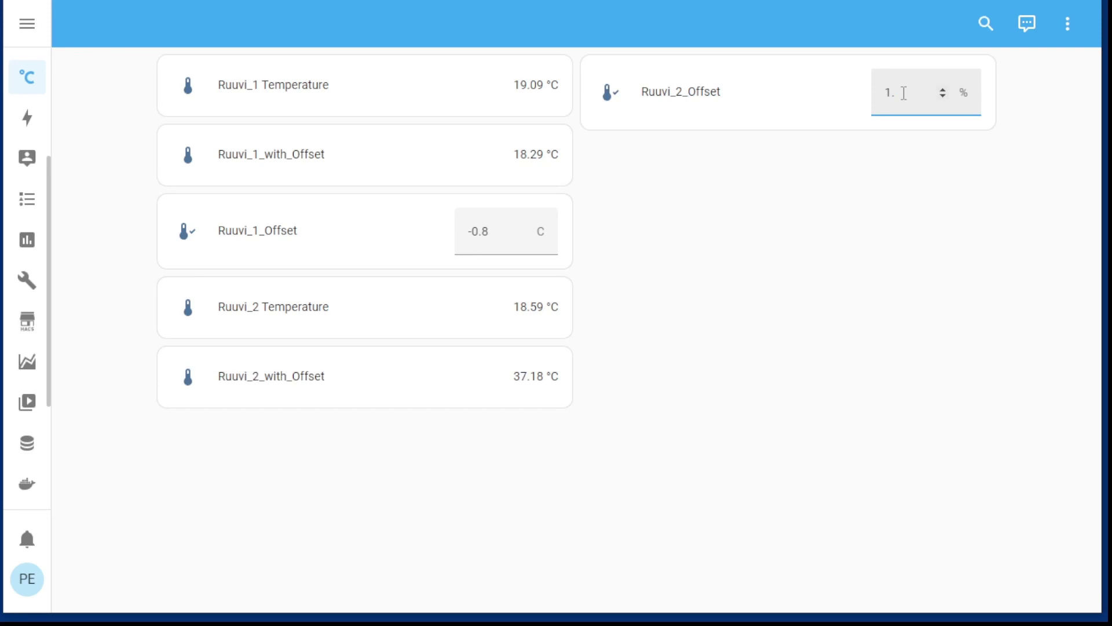
{"action": "type", "text": "05"}
{"action": "left_click", "coordinate": [824, 297]}
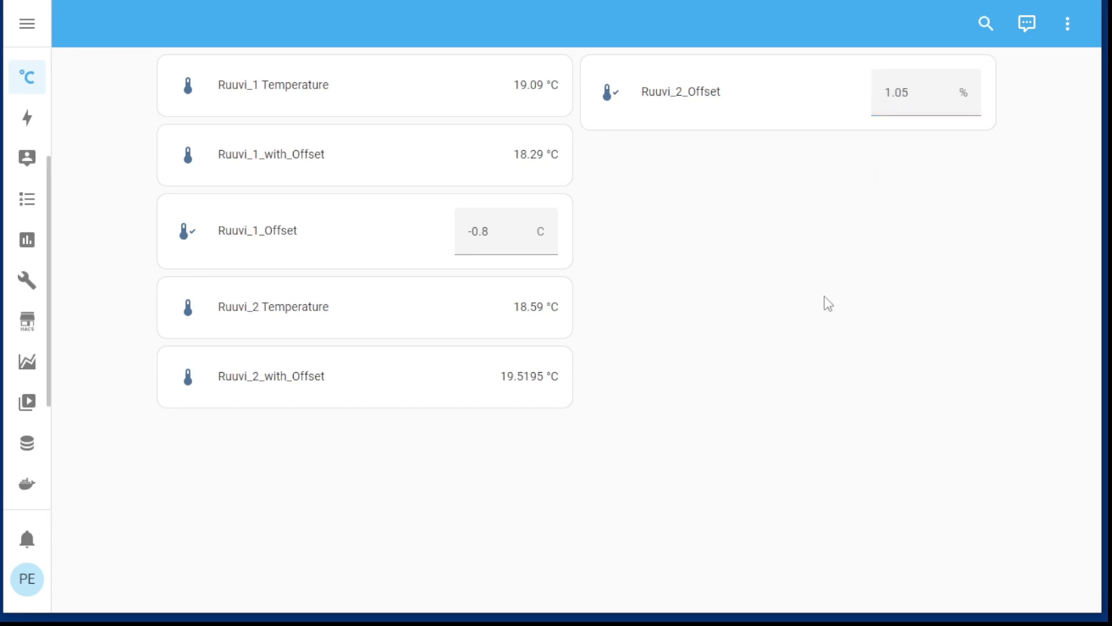